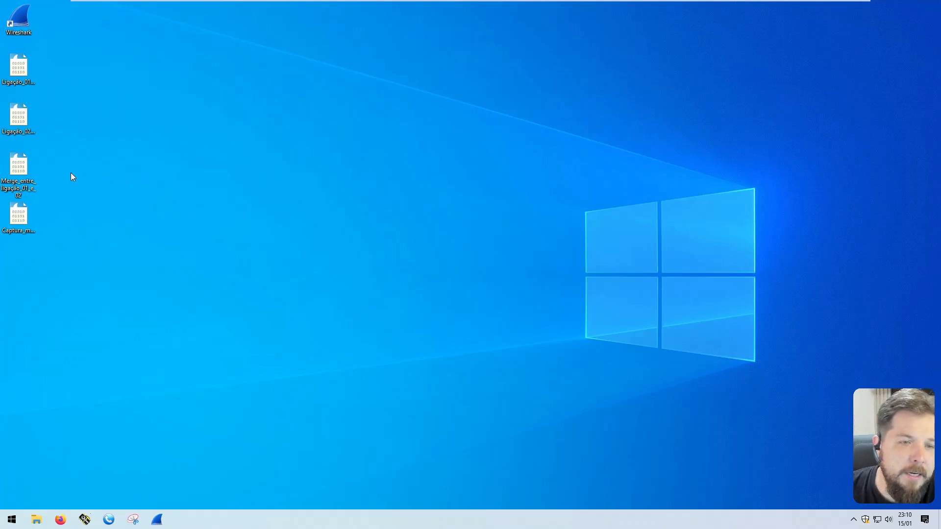
Open the Merge_entre_ligação_01_e_02 capture file from the desktop and slightly narrow its Time column
double_click(18, 173)
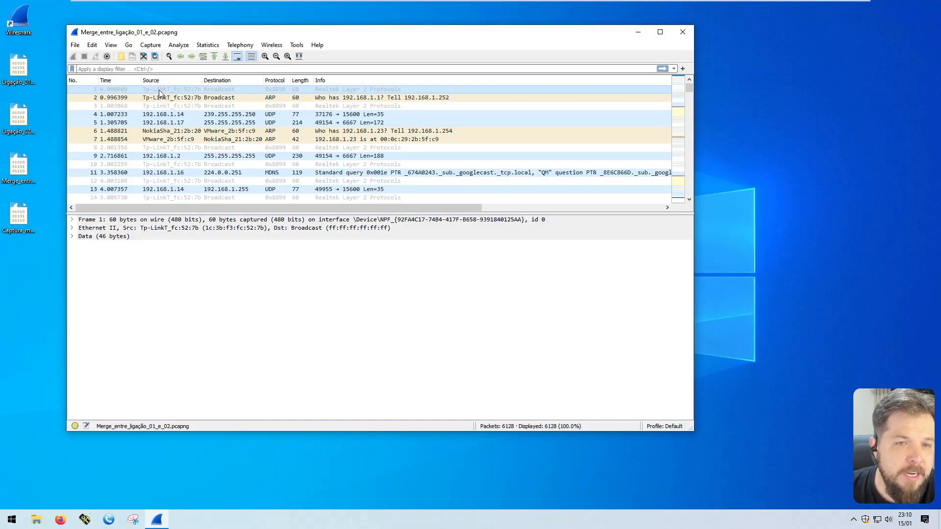
left_click_drag(142, 80, 138, 81)
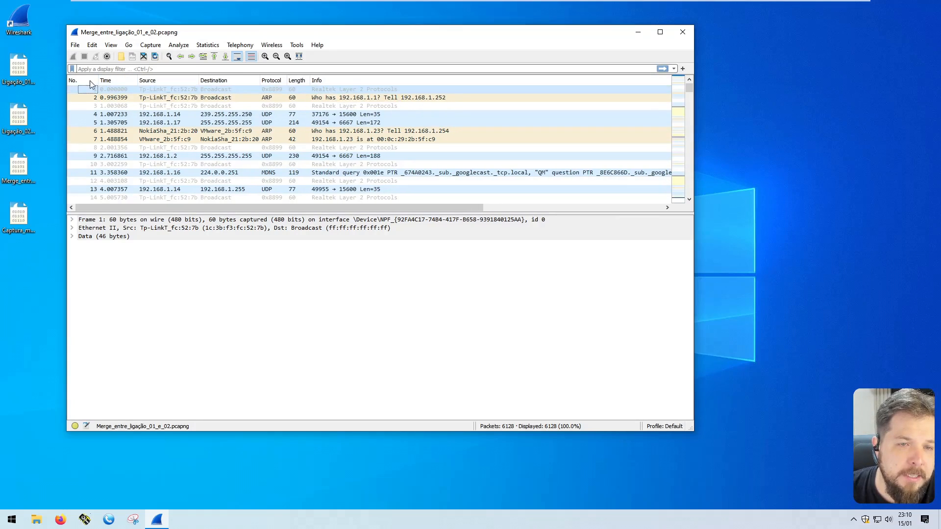
Examine the Time values of the first packets and of packet 224 further down the packet list
key("Down")
key("Down")
key("Down")
key("Down")
key("Down")
key("Down")
key("Down")
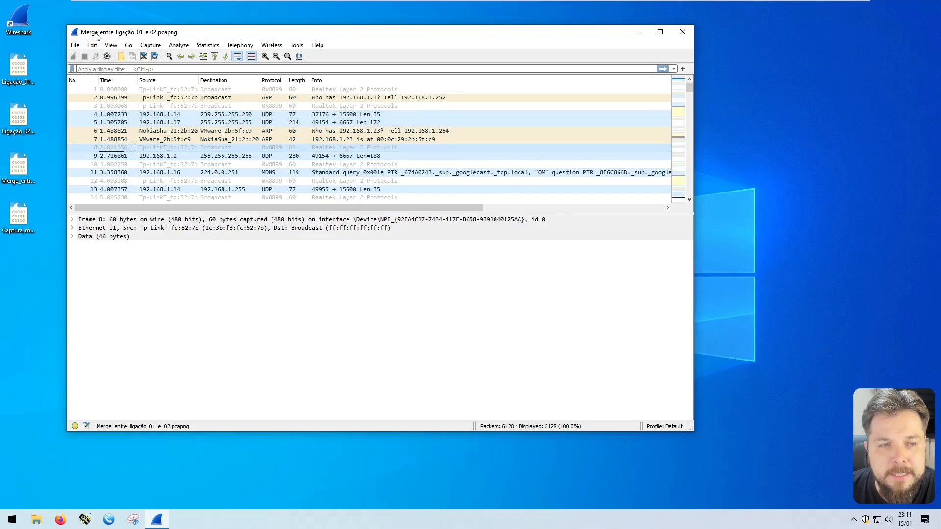
scroll(150, 113, "down", 20)
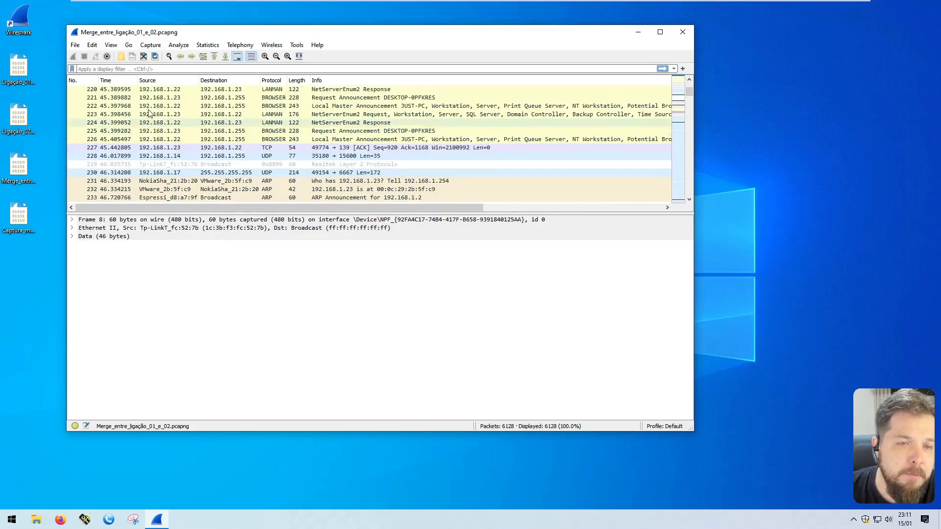
left_click(109, 122)
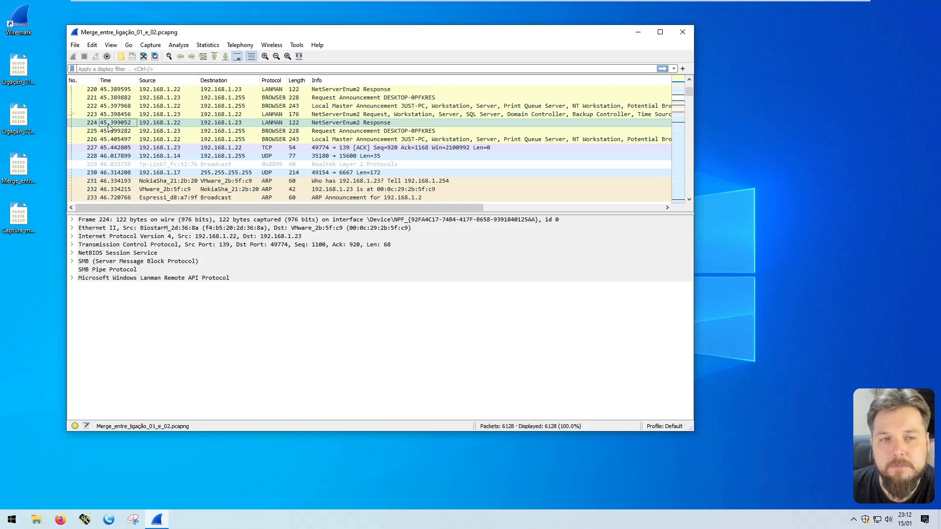
Set the time display format to Time of Day and select packet 323 to check its timestamp
left_click(111, 44)
mouse_move(150, 157)
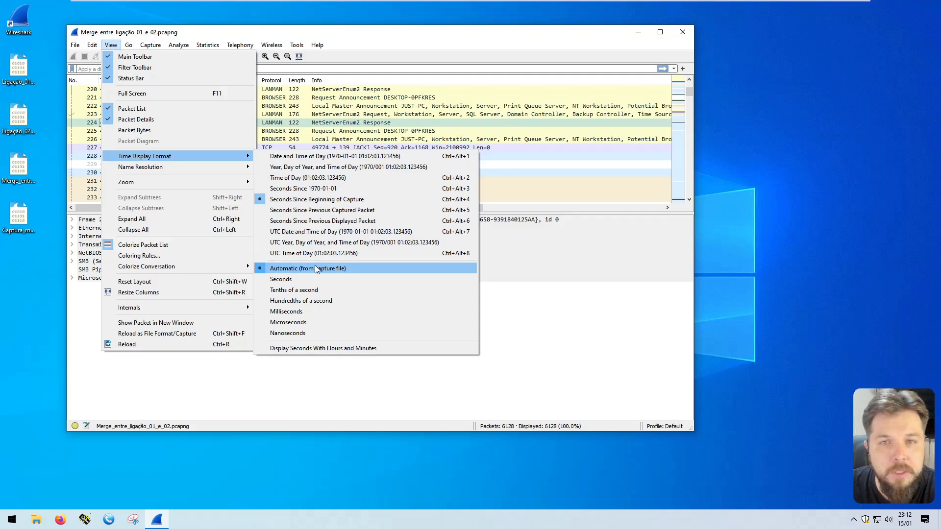
left_click(309, 180)
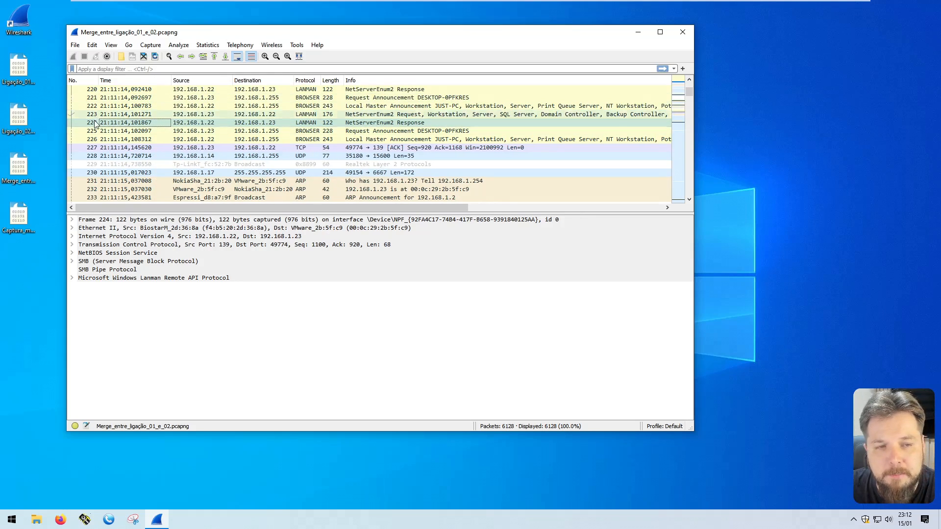
scroll(152, 126, "down", 20)
left_click(150, 123)
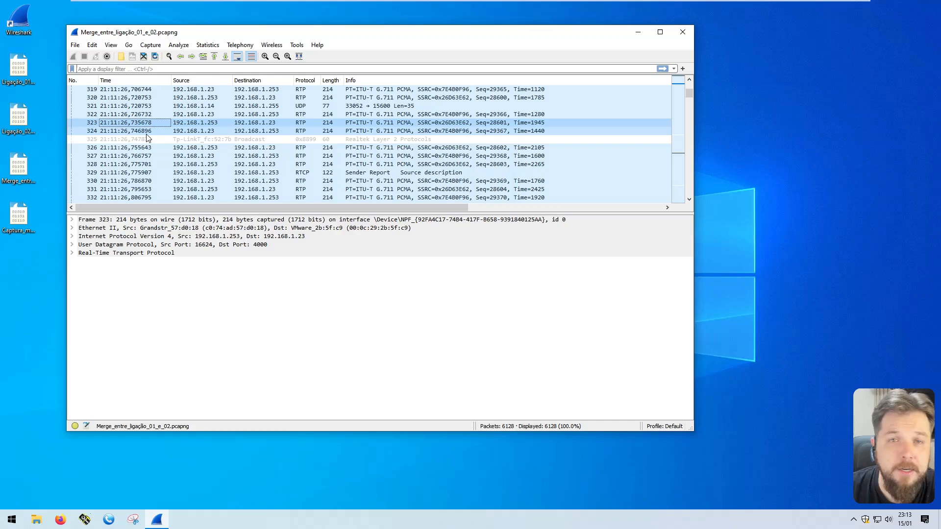
Change the time display format to Date and Time of Day and widen the Time column to review the timestamps
left_click(111, 45)
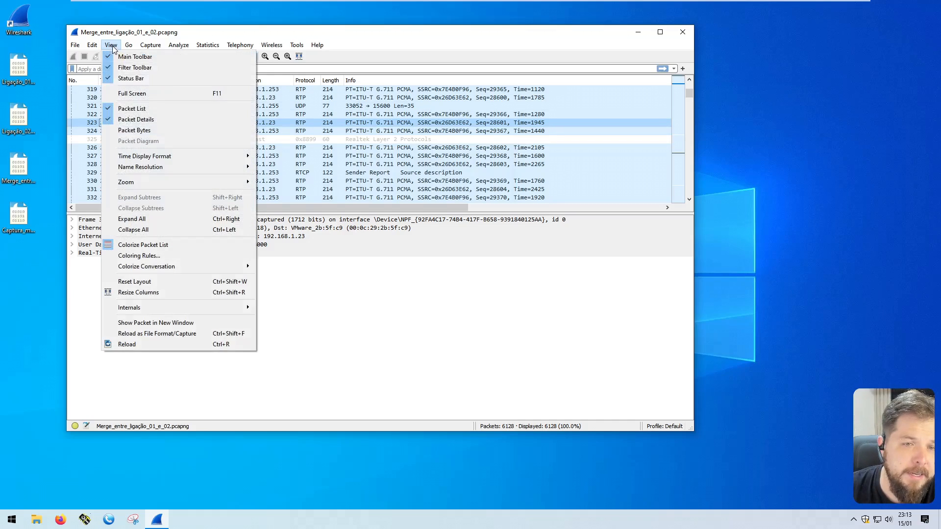
mouse_move(183, 155)
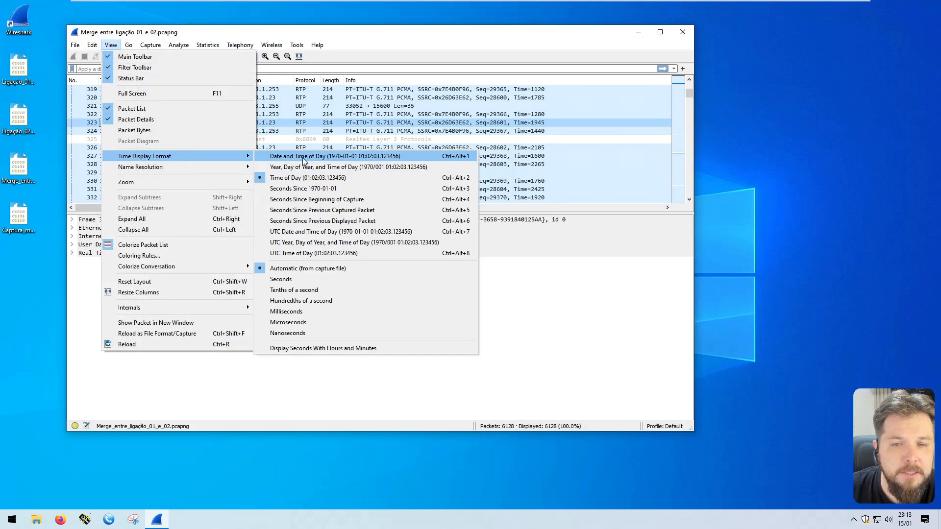
left_click(350, 155)
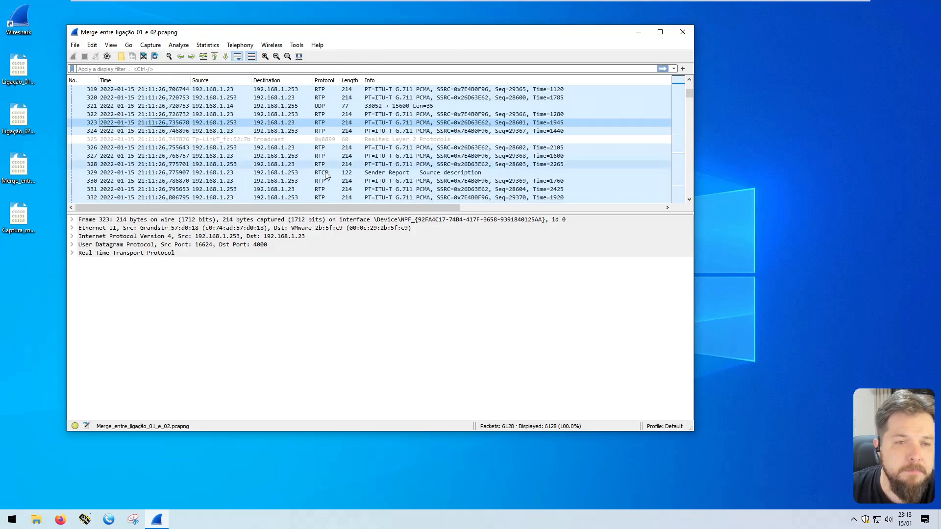
double_click(190, 81)
left_click(122, 98)
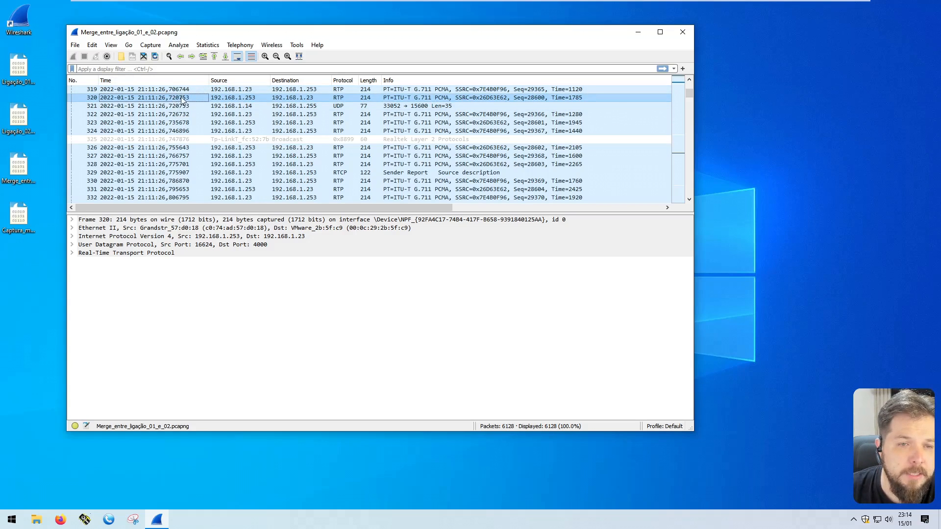
scroll(124, 140, "down", 20)
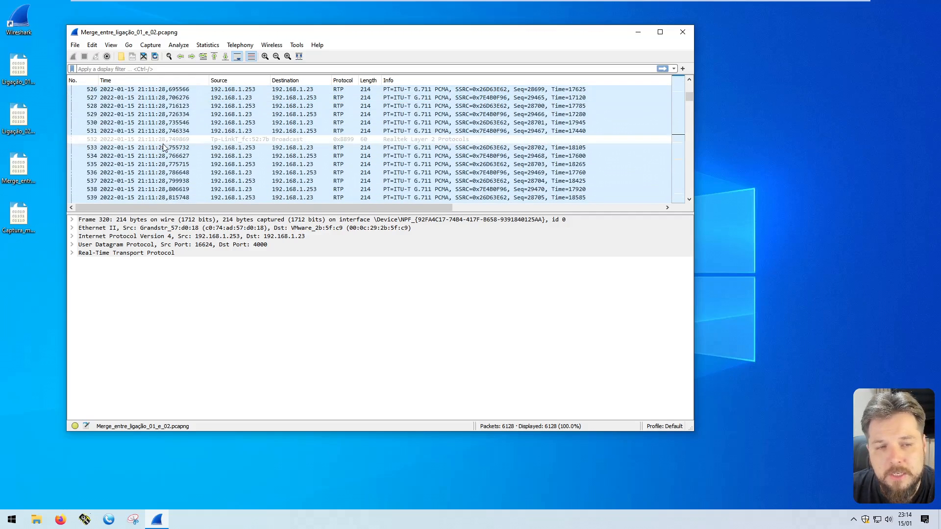
Switch the time display format to Year, Day of Year, and Time of Day and select packet 532
left_click(111, 45)
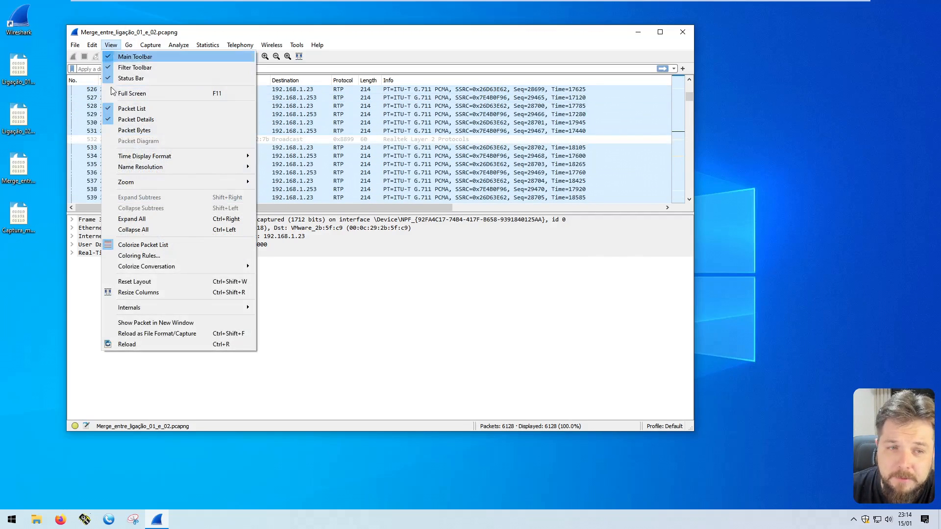
mouse_move(207, 158)
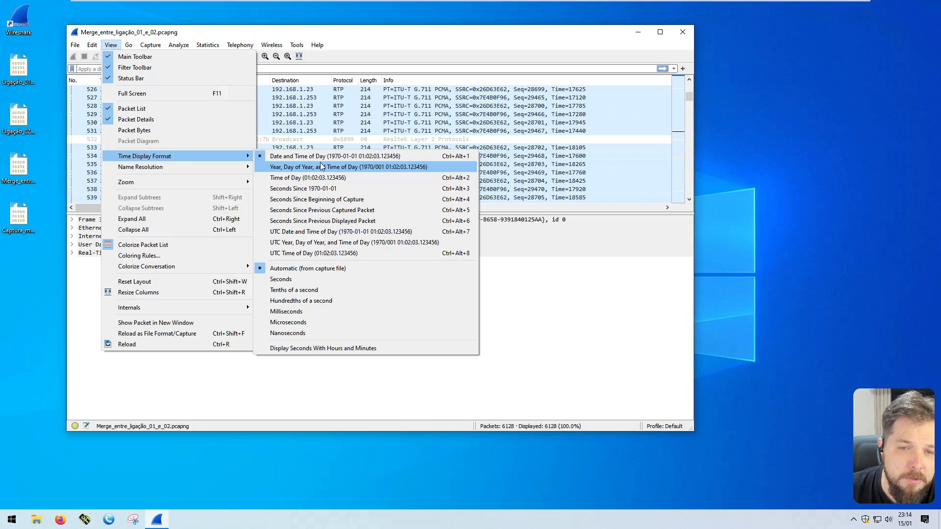
left_click(419, 167)
left_click(129, 140)
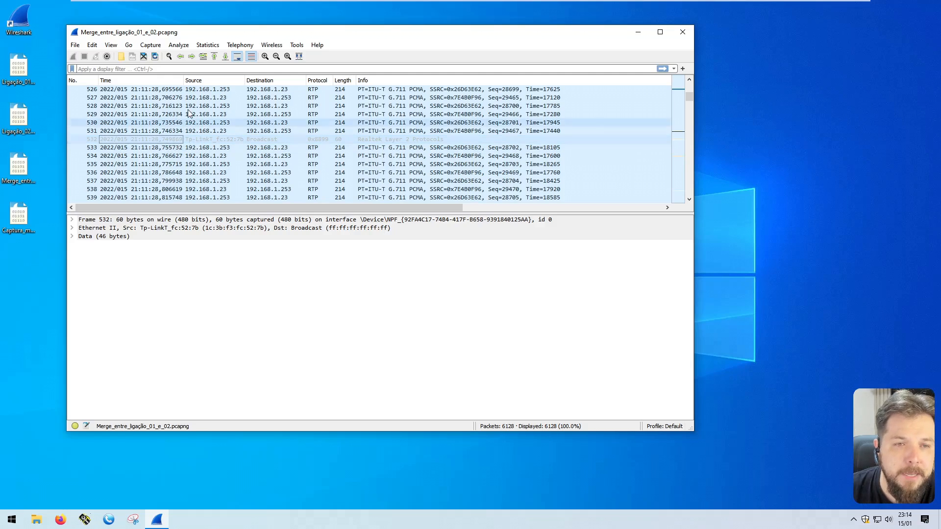
Set the time display format to Seconds Since 1970-01-01 and widen the Time column
left_click(111, 45)
mouse_move(177, 155)
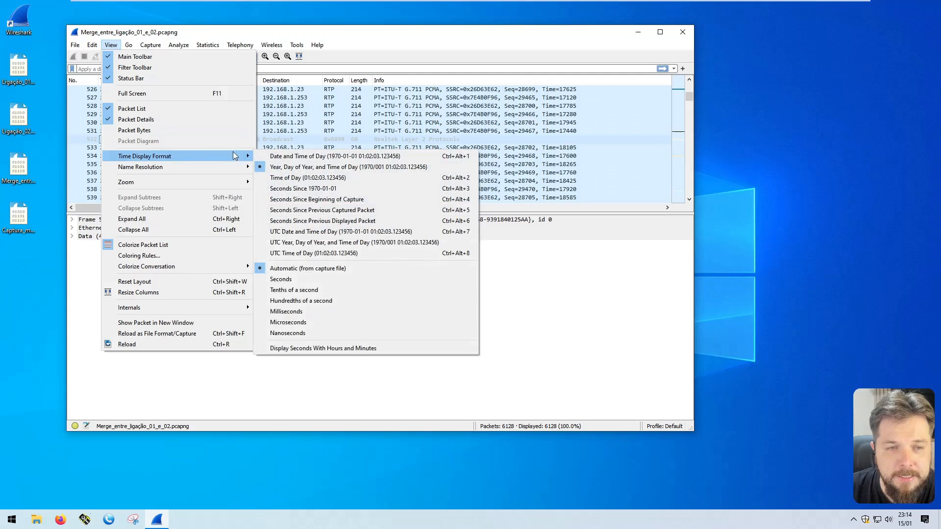
left_click(311, 189)
left_click_drag(169, 81, 179, 80)
Return the time display format to Seconds Since Beginning of Capture and widen the Time column
left_click(111, 44)
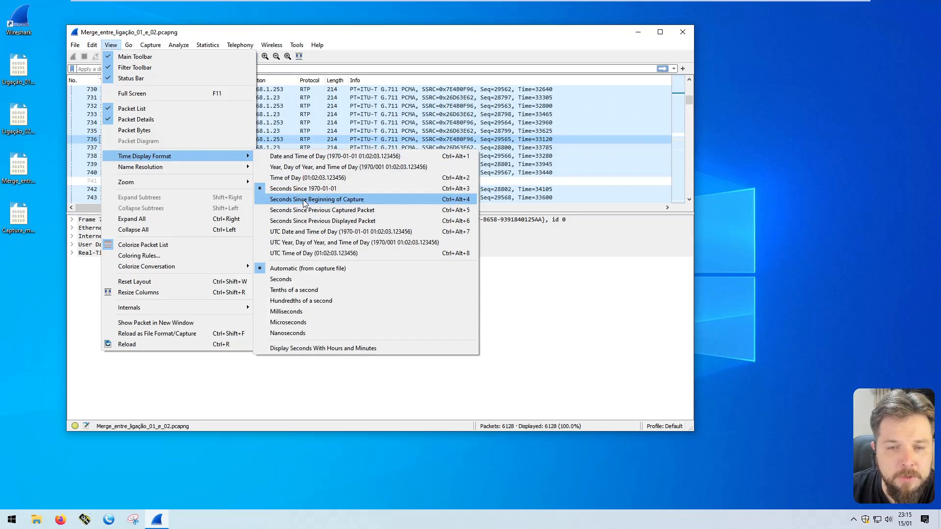
left_click(304, 200)
scroll(144, 137, "down", 15)
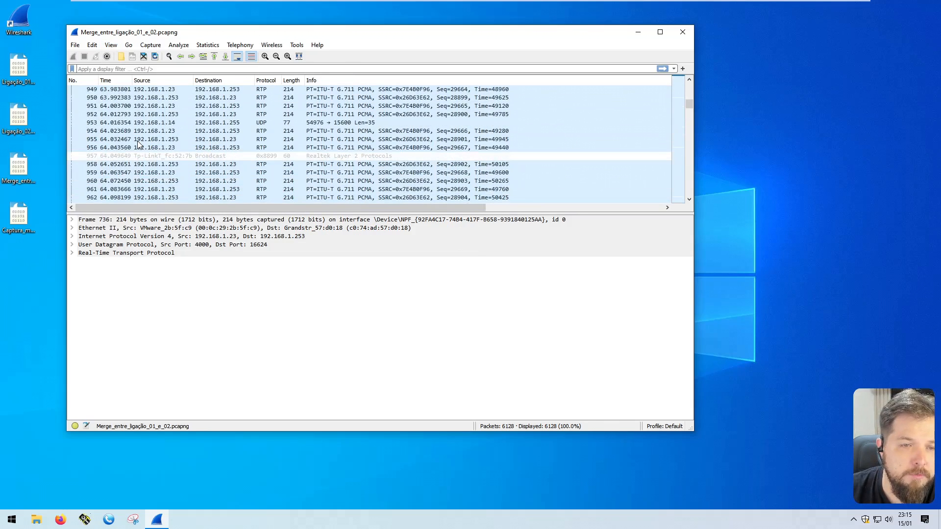
scroll(128, 137, "up", 15)
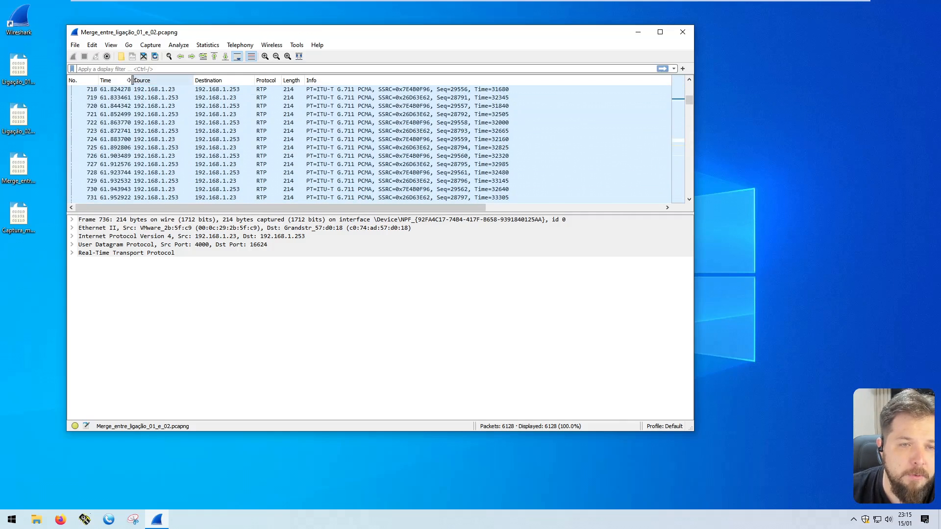
left_click_drag(133, 80, 144, 80)
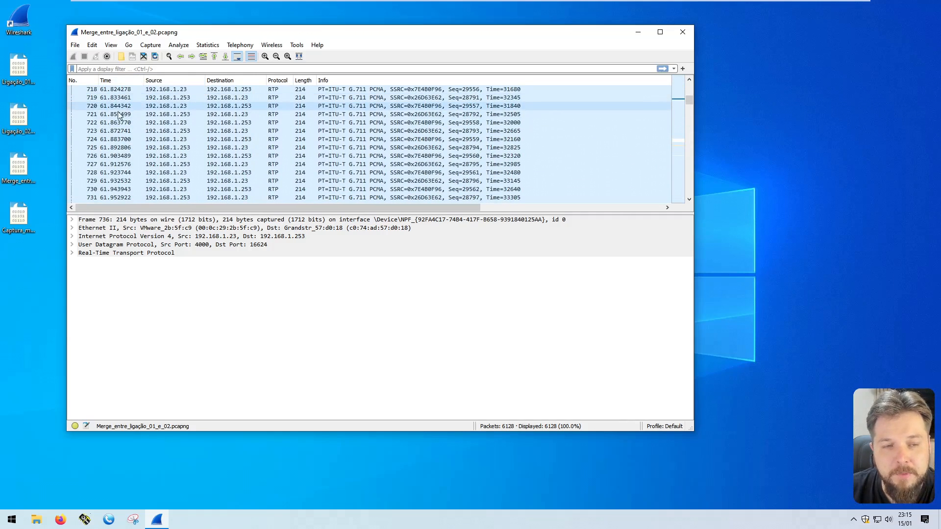
Set the time display format to Seconds Since Previous Captured Packet
left_click(112, 45)
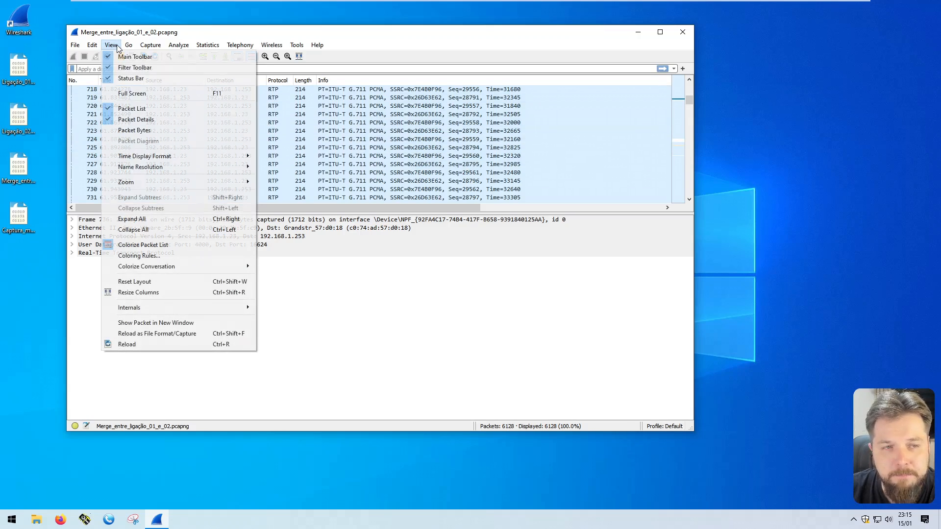
mouse_move(183, 155)
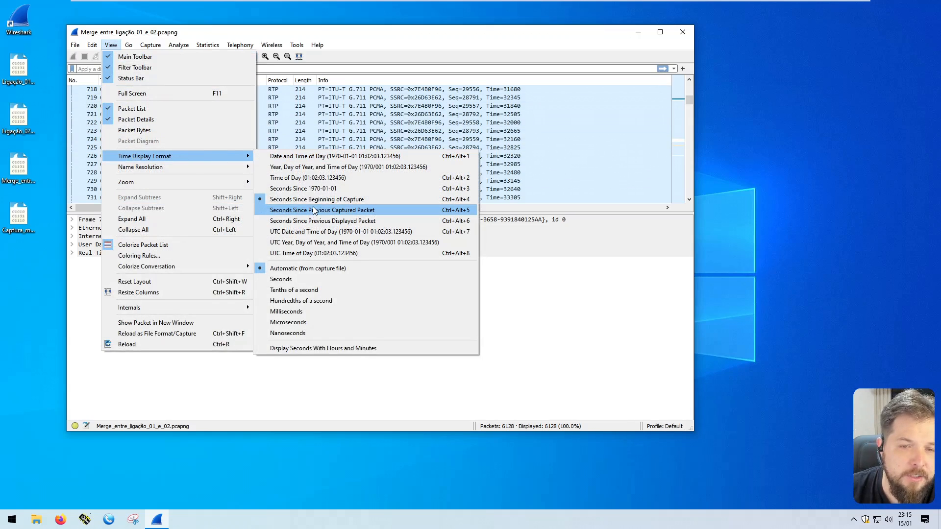
left_click(374, 211)
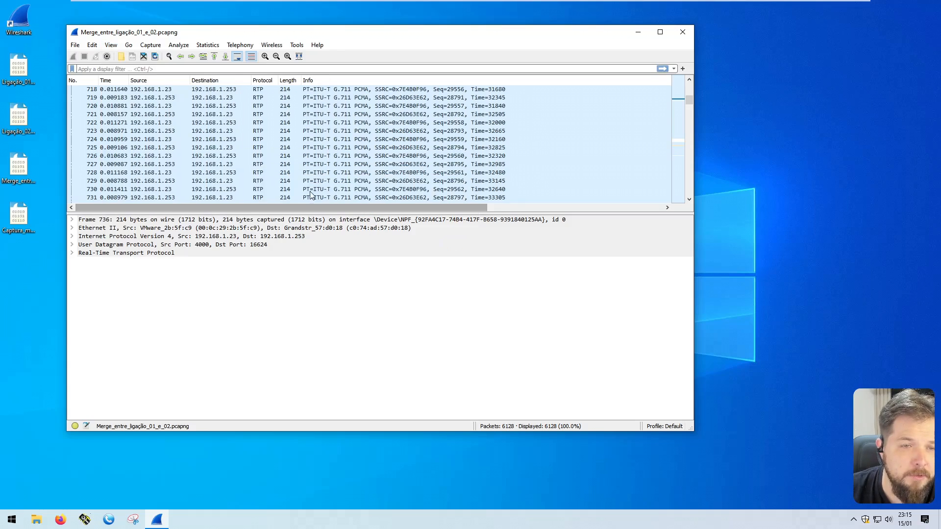
Compare the time intervals of consecutive packets 721, 722 and 723 in the packet list
left_click(93, 114)
left_click(94, 125)
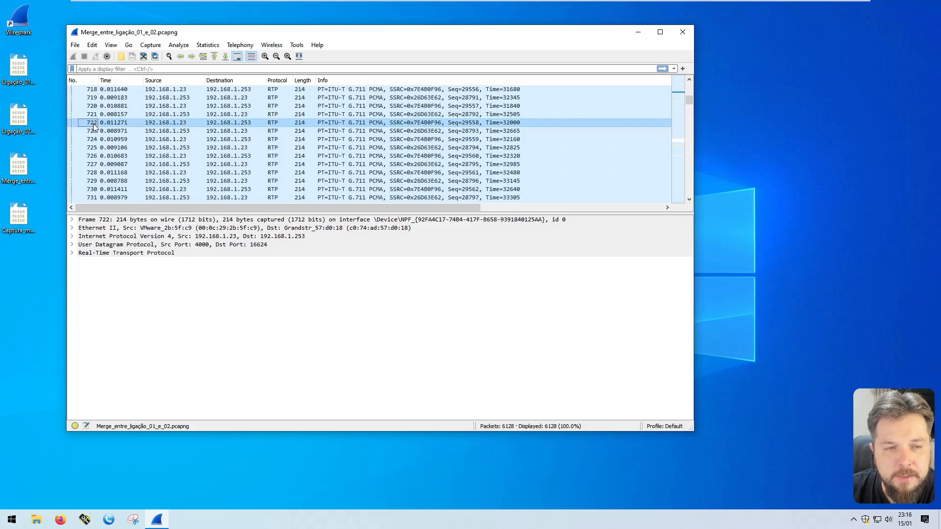
left_click(113, 123)
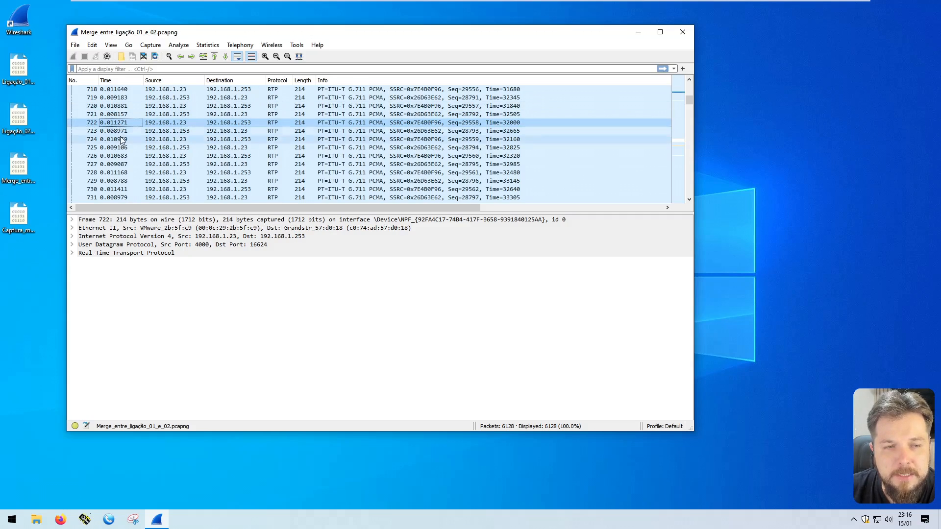
left_click(94, 122)
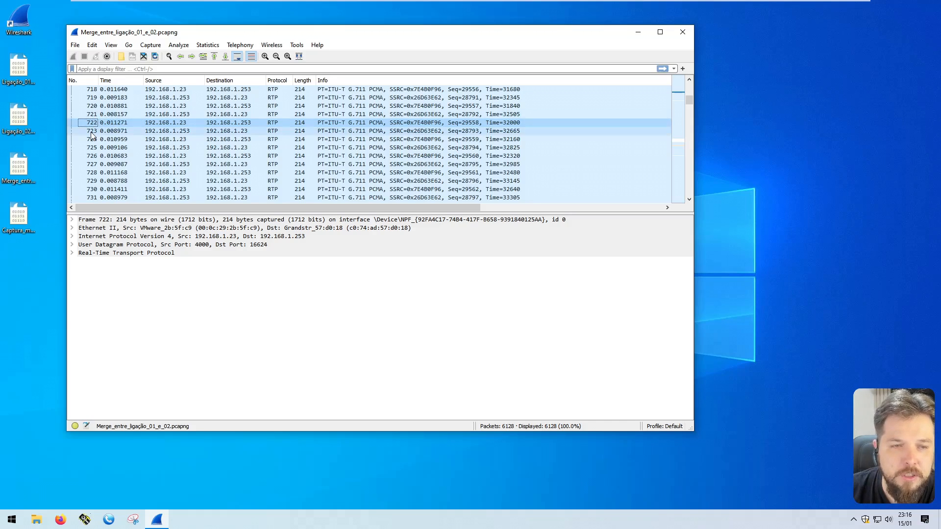
left_click(92, 131)
left_click(114, 132)
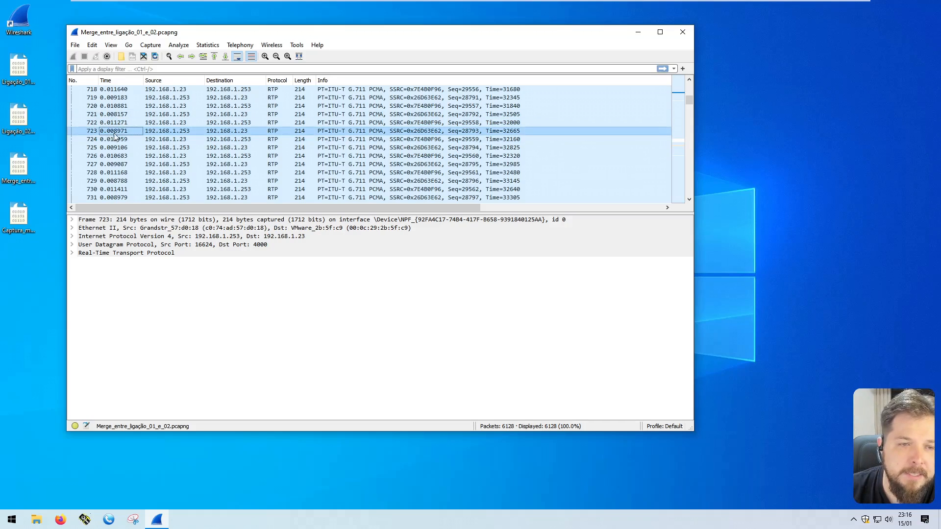
Change the time display format to Seconds Since Previous Displayed Packet
left_click(111, 44)
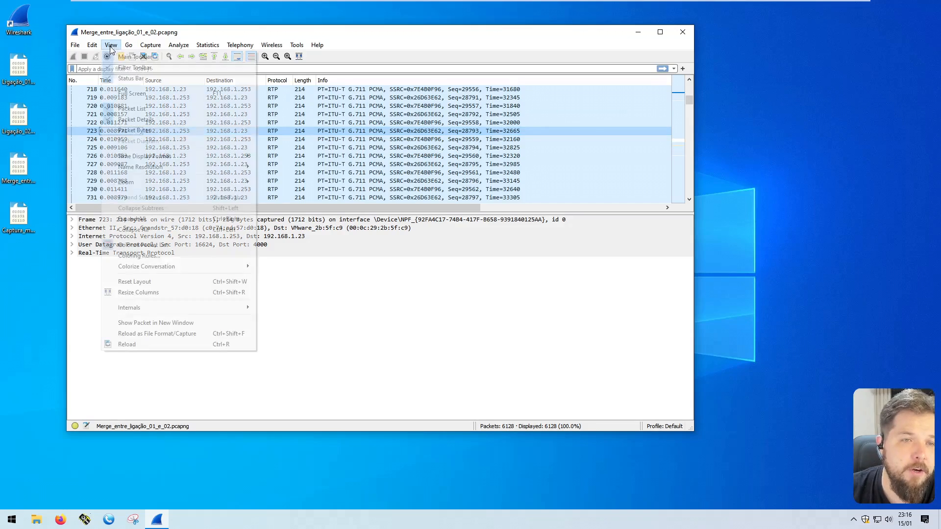
mouse_move(158, 156)
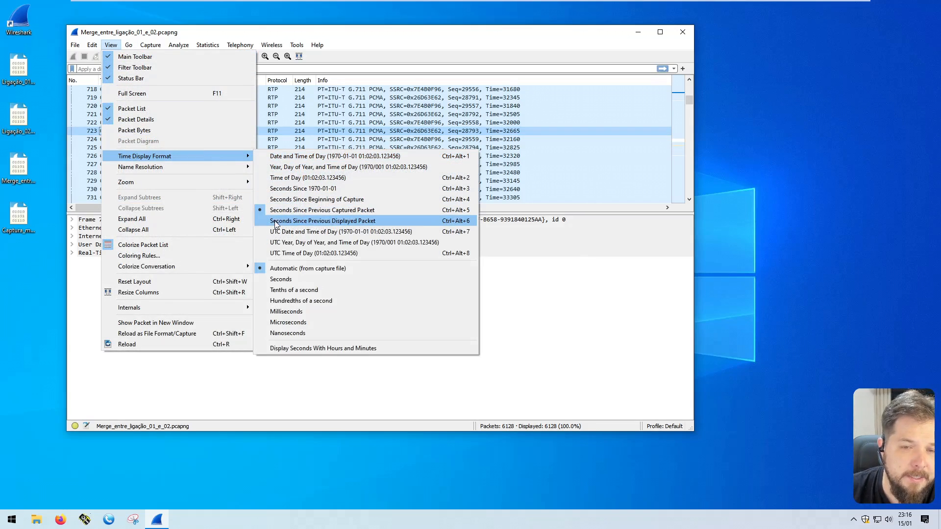
left_click(345, 223)
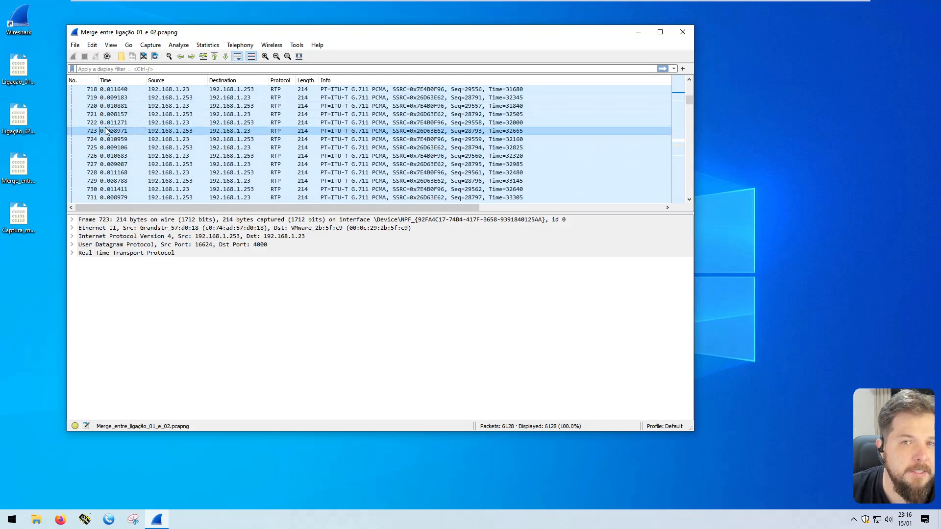
Filter the packet list with the display filter ip.src == 192.168.1.23
key("ctrl+/")
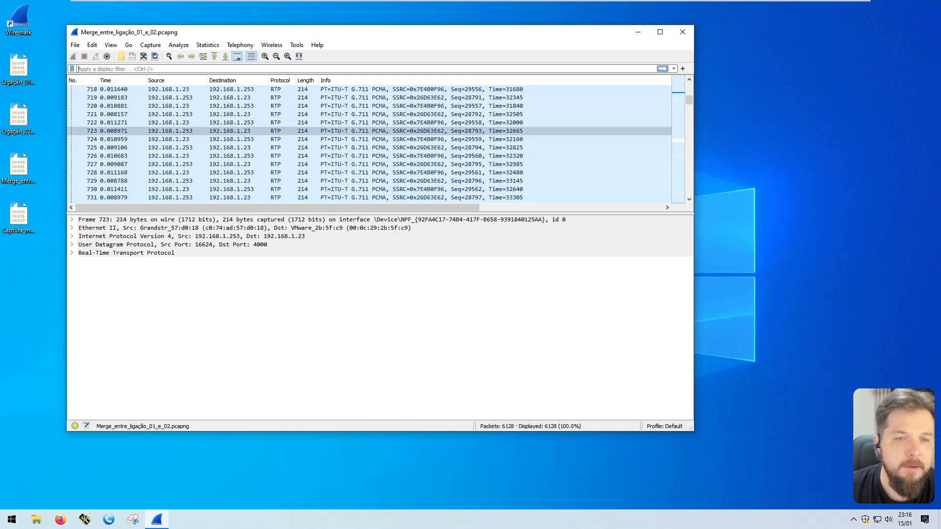
type("ip.")
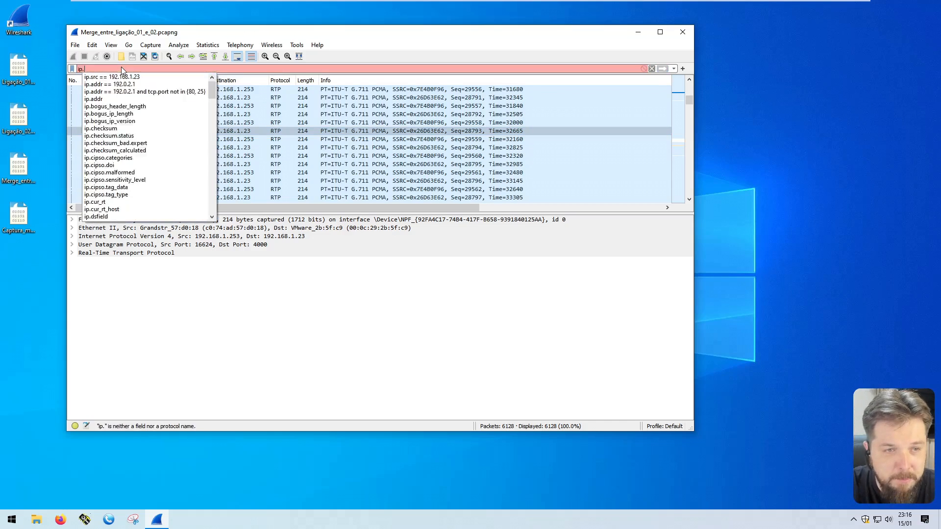
type("src == 192.168.1'.")
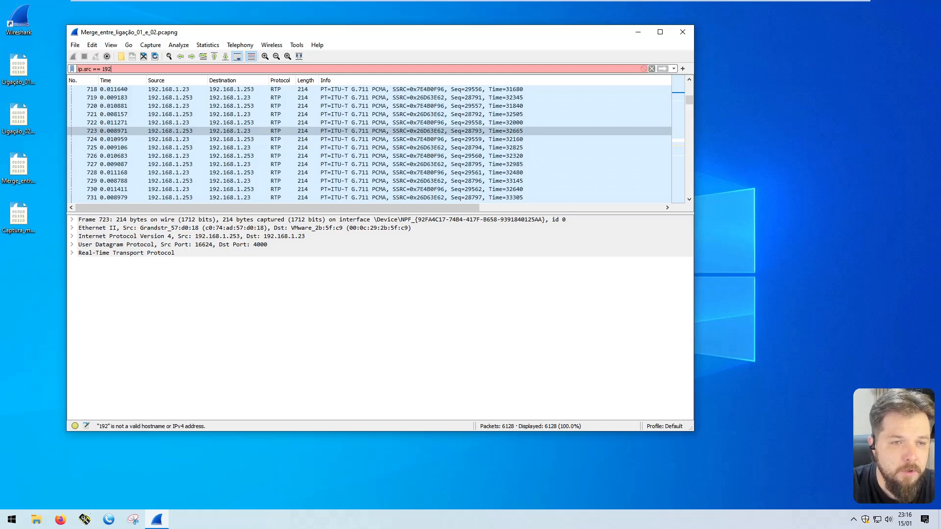
key("BackSpace")
key("BackSpace")
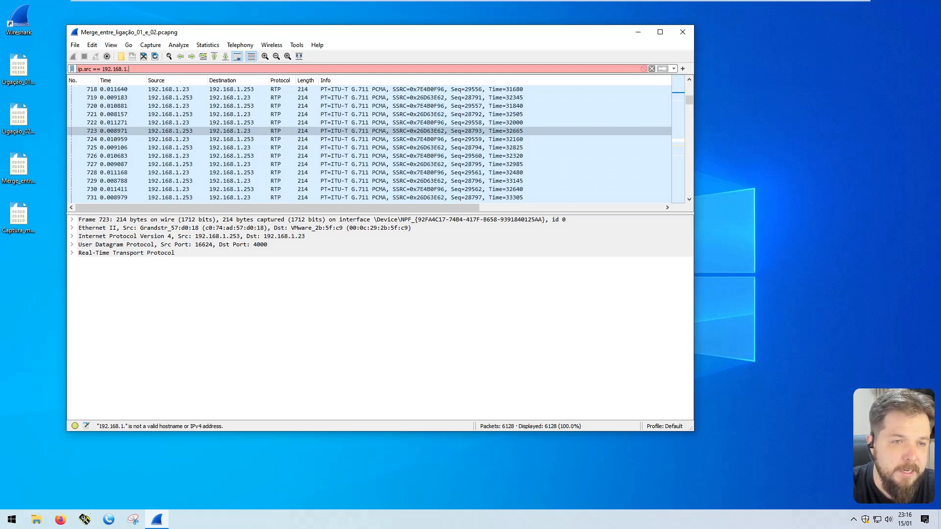
type(".23")
key("Return")
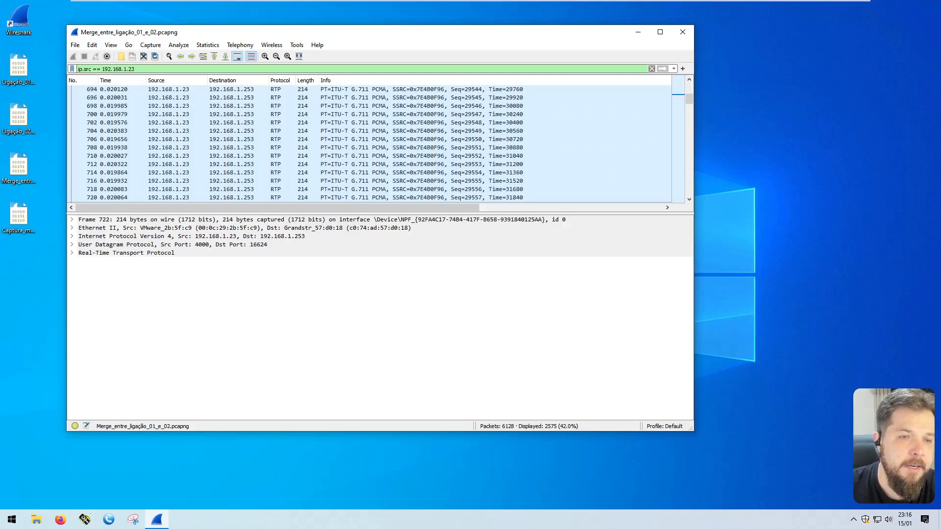
Compare the time intervals of filtered packets 700, 702 and 704 in the packet list
left_click(110, 133)
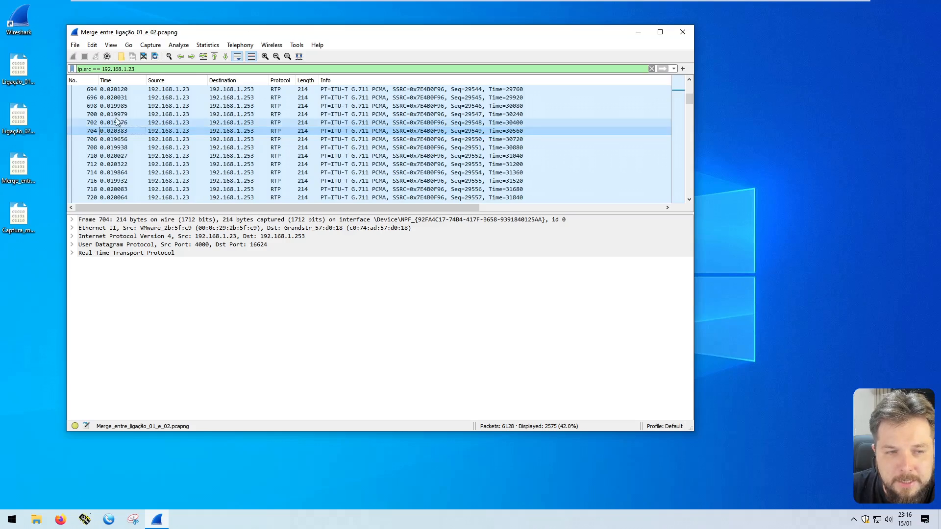
left_click(91, 122)
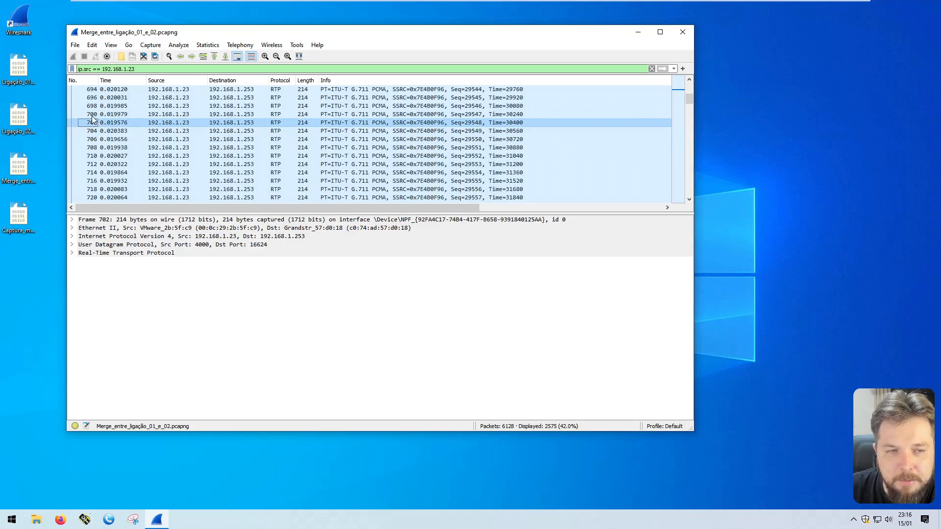
left_click(92, 117)
left_click(93, 122)
left_click(94, 132)
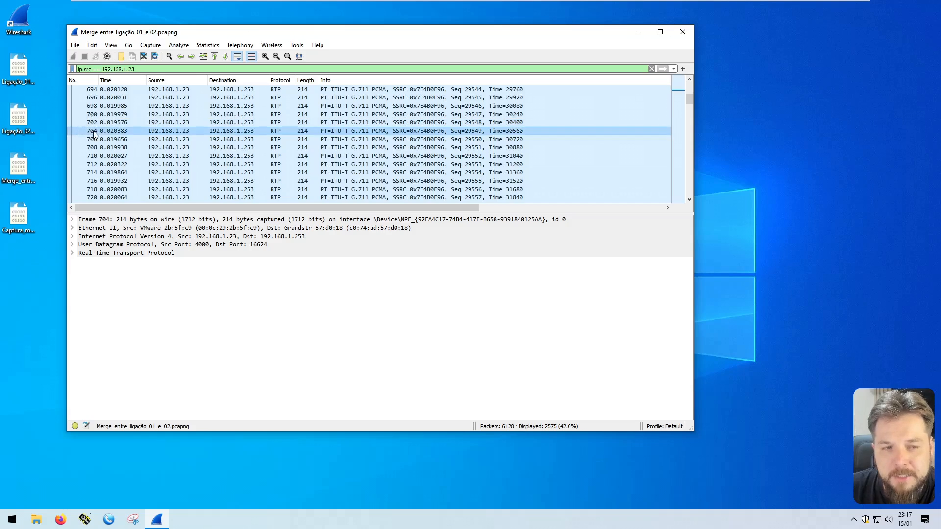
left_click(101, 130)
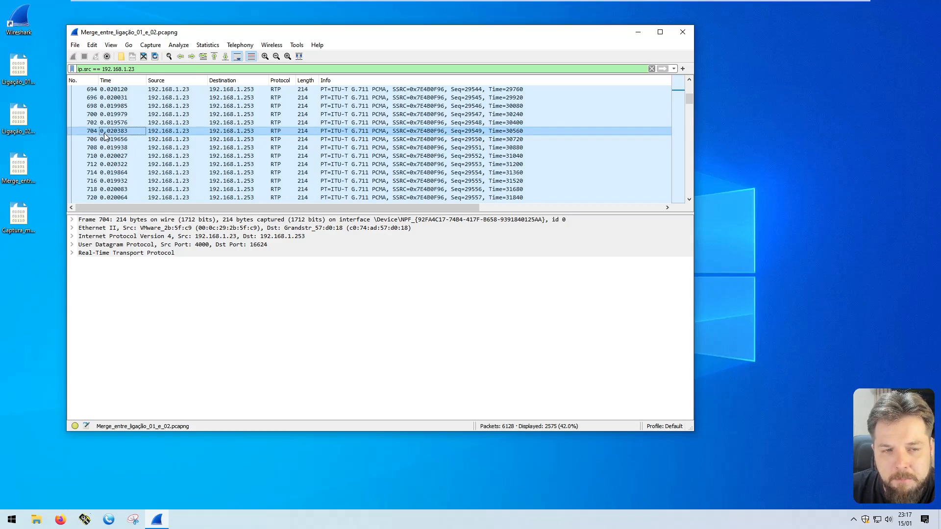
left_click(93, 122)
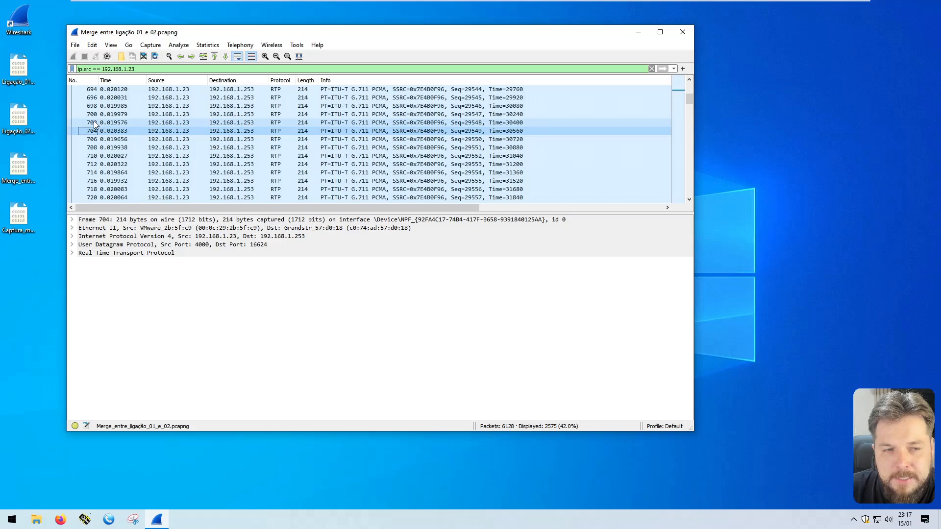
left_click(94, 132)
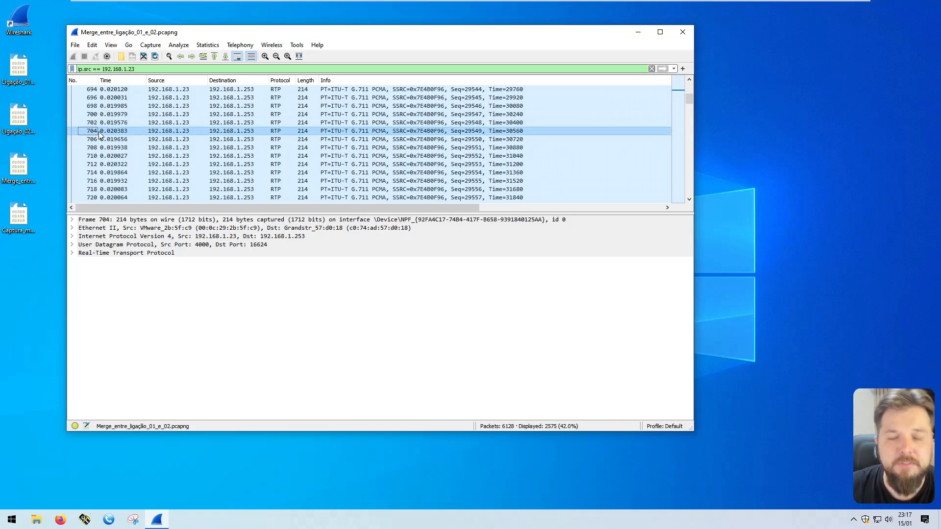
Review the time display format options and reselect Seconds Since Previous Displayed Packet
left_click(111, 45)
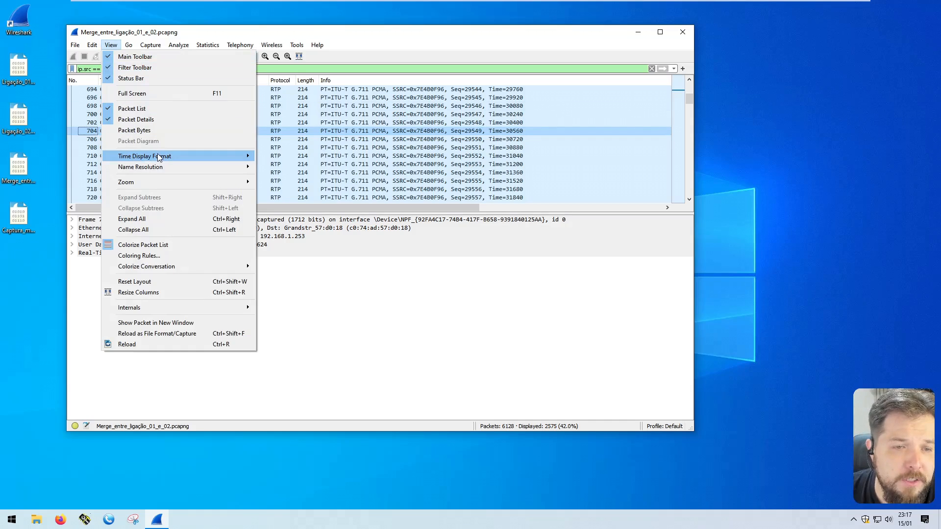
mouse_move(157, 156)
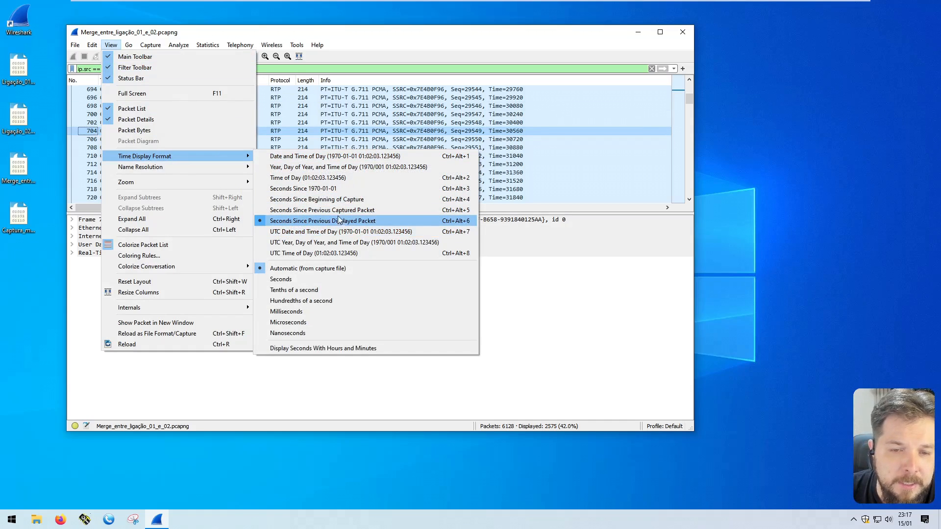
left_click(314, 223)
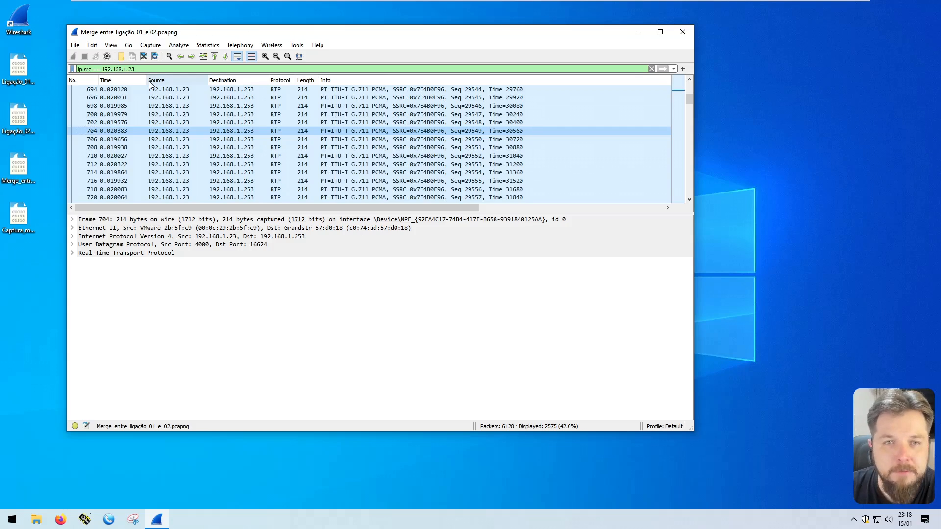
Select packet 710, change the time display format to Time of Day and adjust the Time column's width
left_click(149, 157)
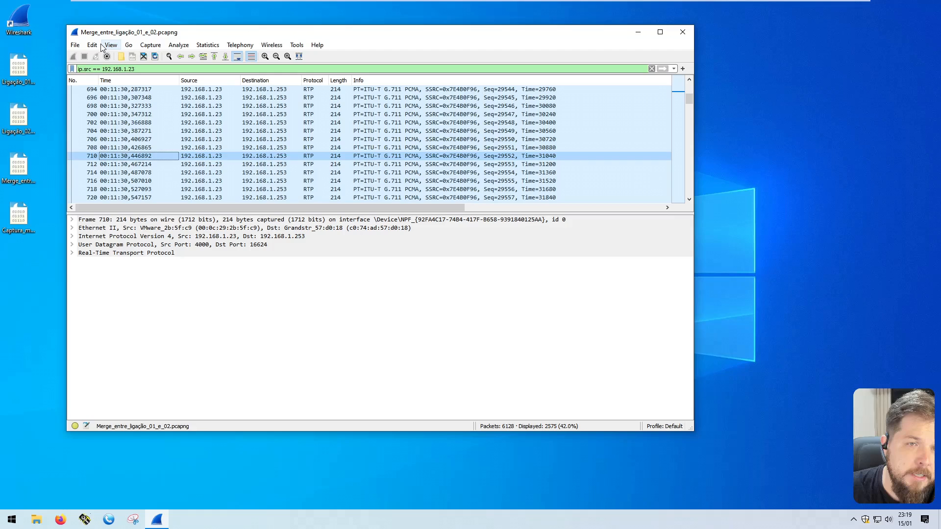
key("ctrl+alt+2")
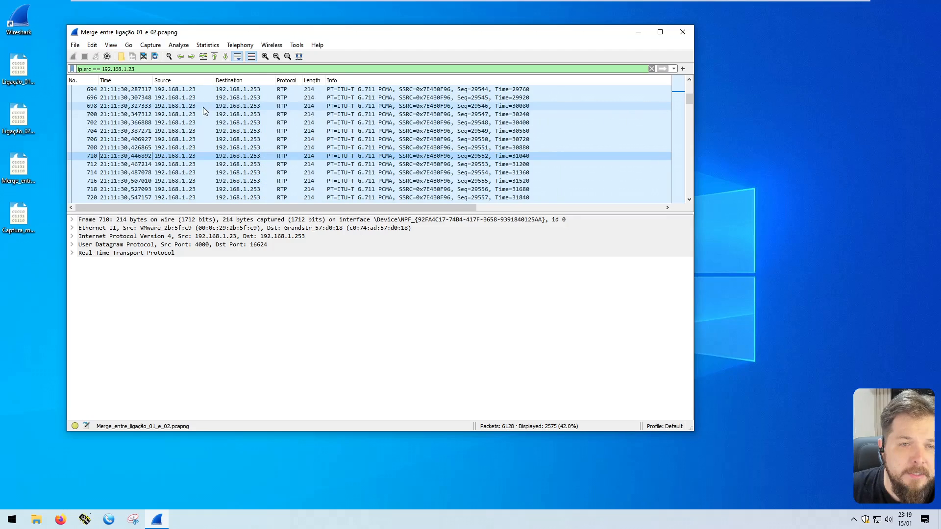
key("ctrl+shift+r")
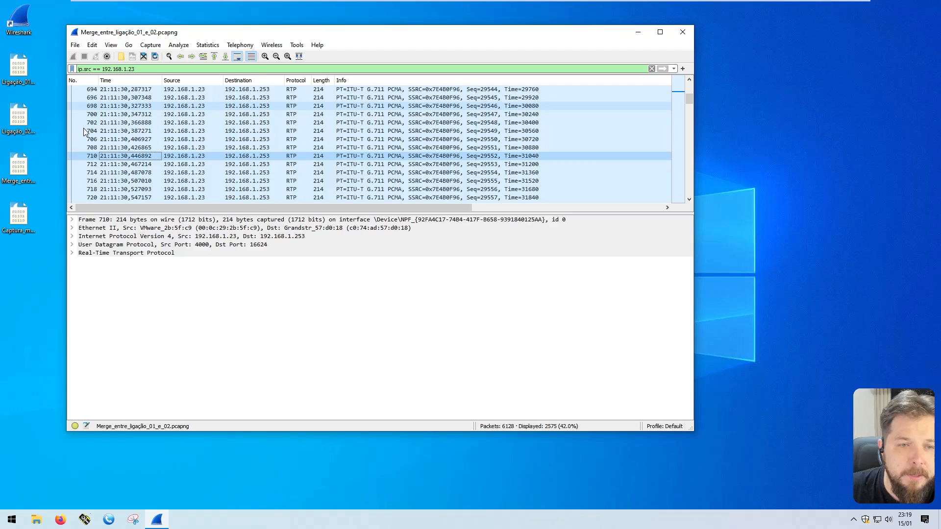
Change the time display format to UTC Time of Day
left_click(111, 44)
mouse_move(205, 155)
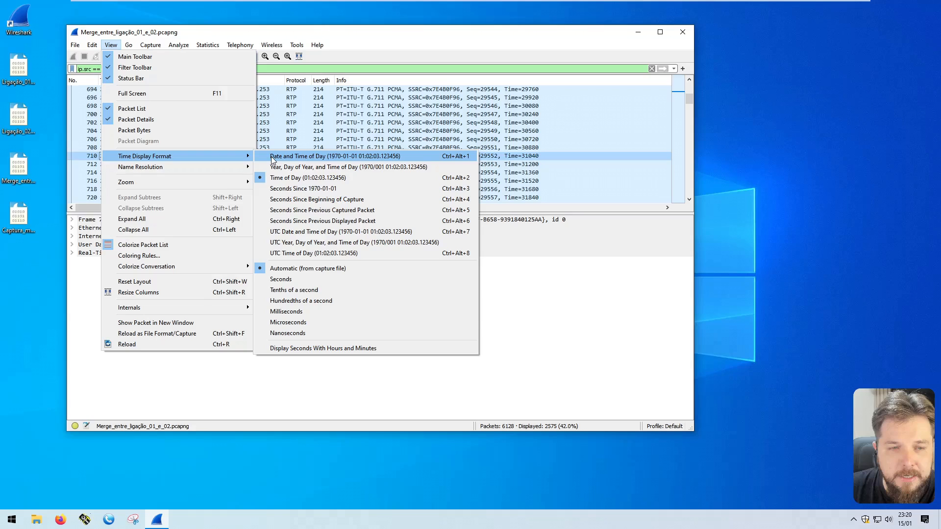
left_click(306, 254)
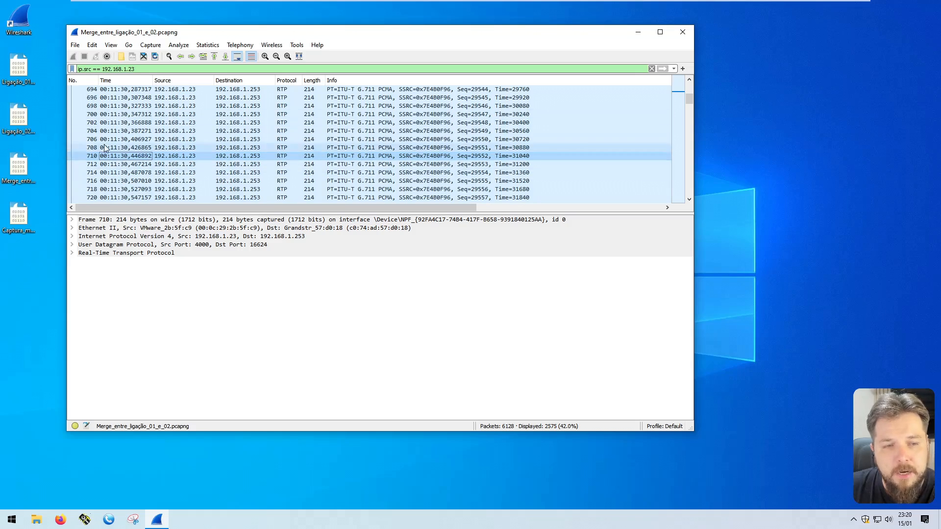
Return the time display format to Time of Day and widen the Time column
left_click(112, 45)
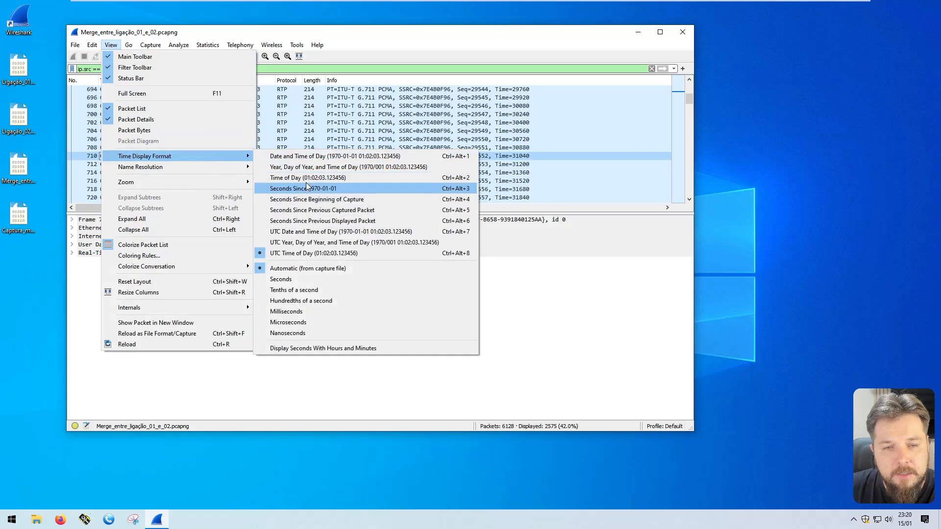
left_click(303, 183)
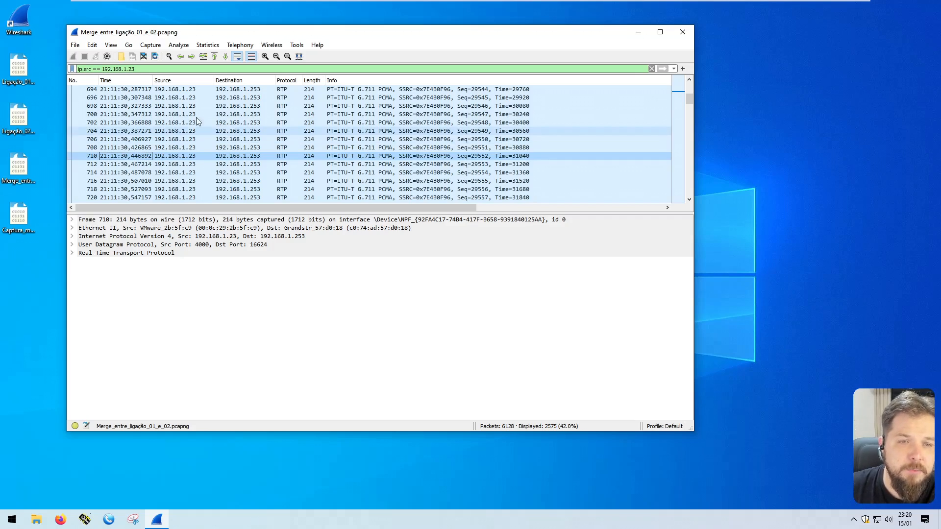
left_click_drag(154, 79, 176, 80)
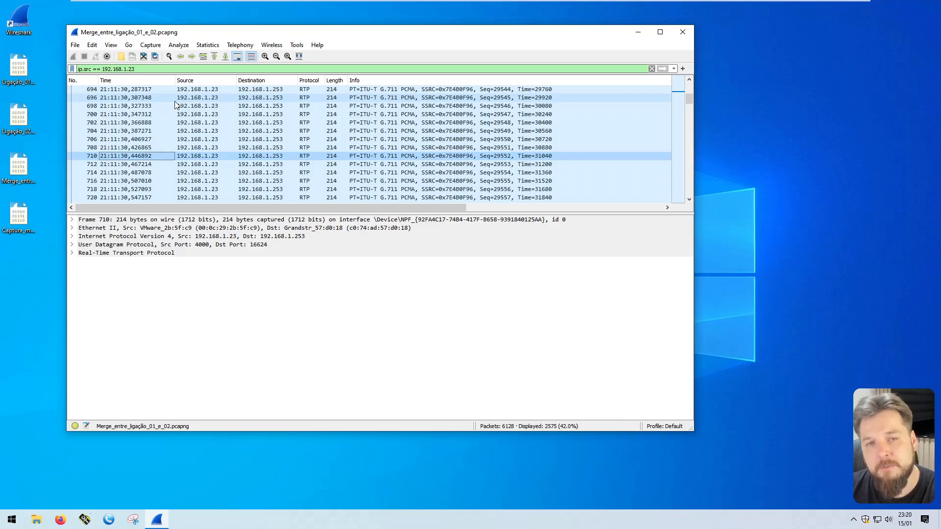
Open Time Shift from packet 700 and shift all packets by -01:00:00
left_click(142, 149)
left_click(142, 114)
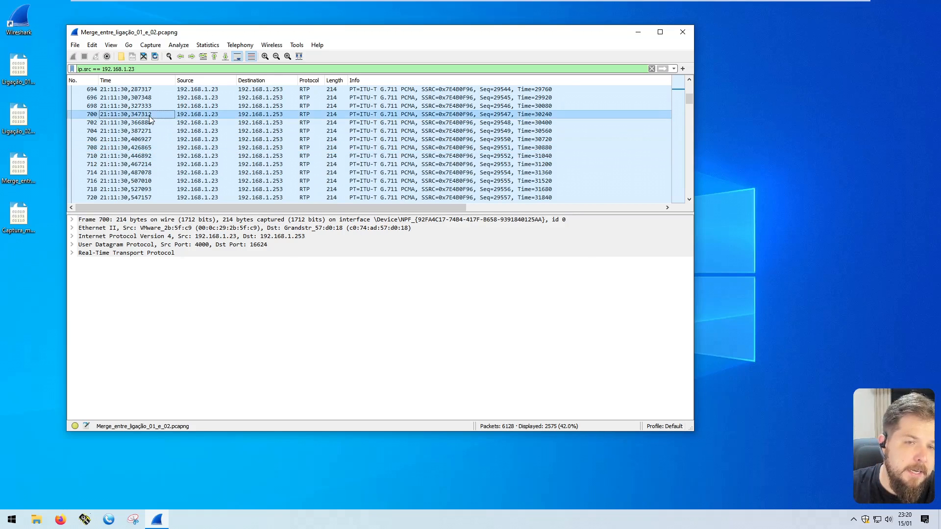
right_click(143, 113)
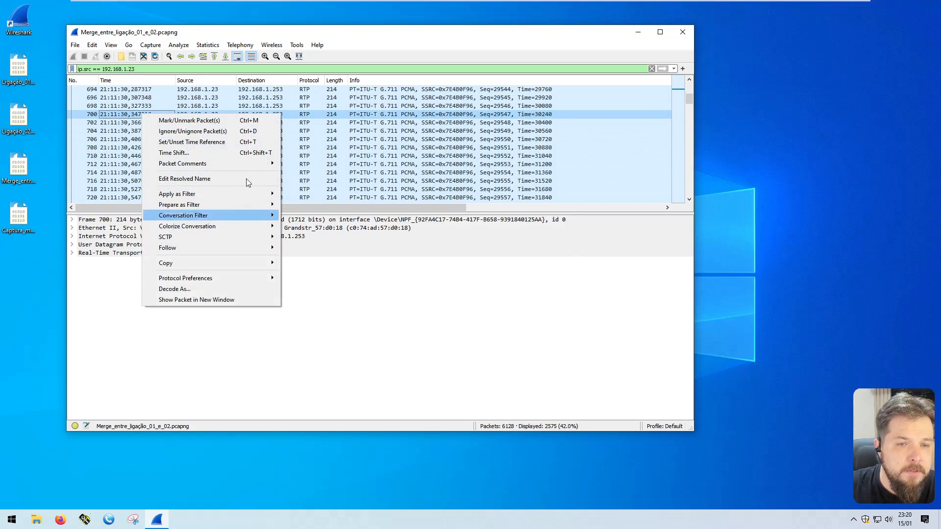
left_click(191, 152)
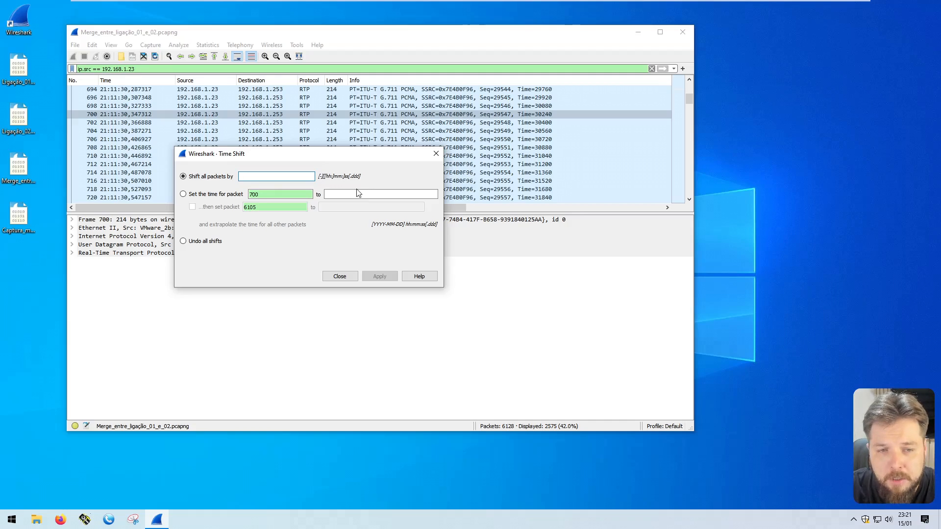
type("-0")
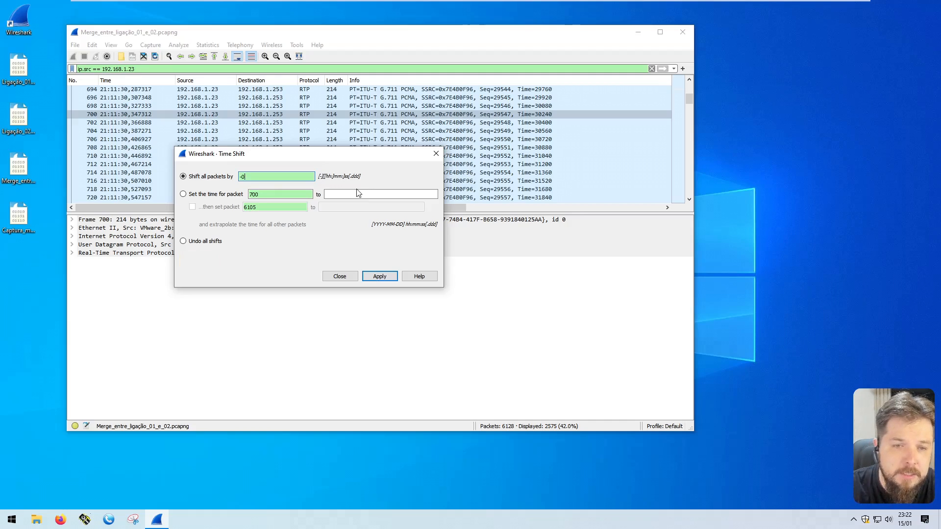
type("1:00")
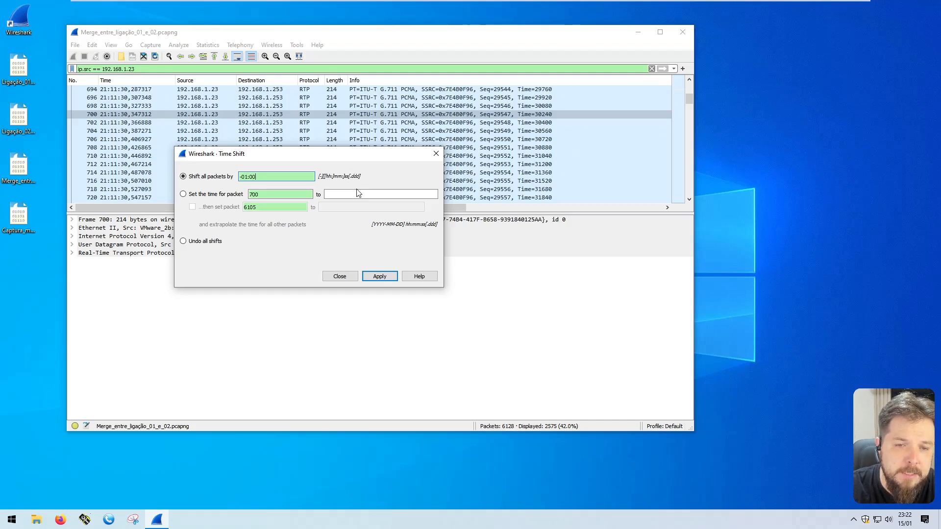
type(":00")
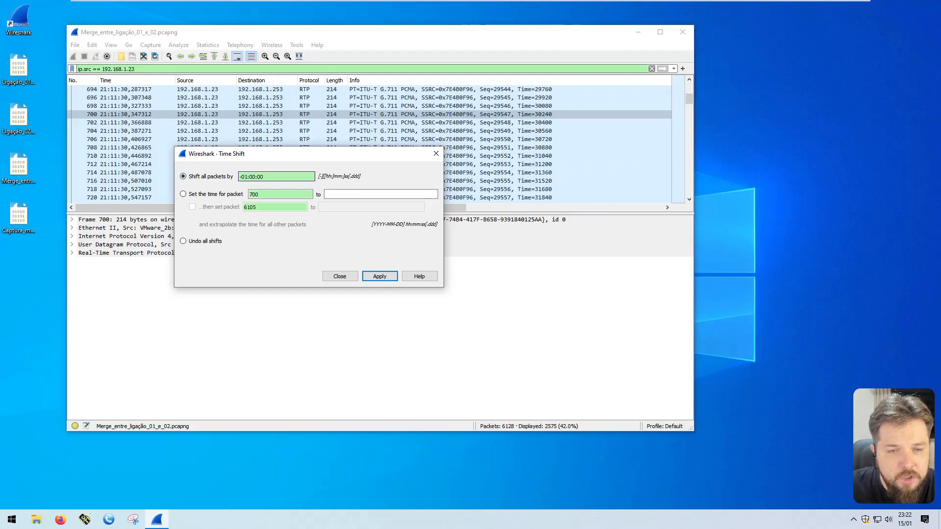
mouse_move(239, 176)
left_mouse_down()
mouse_move(268, 177)
mouse_move(229, 179)
left_mouse_up()
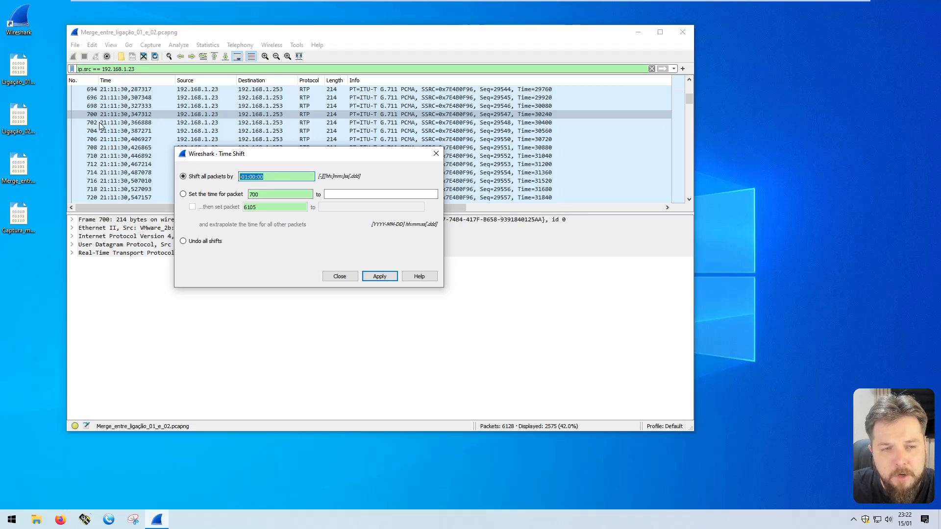
left_click(388, 278)
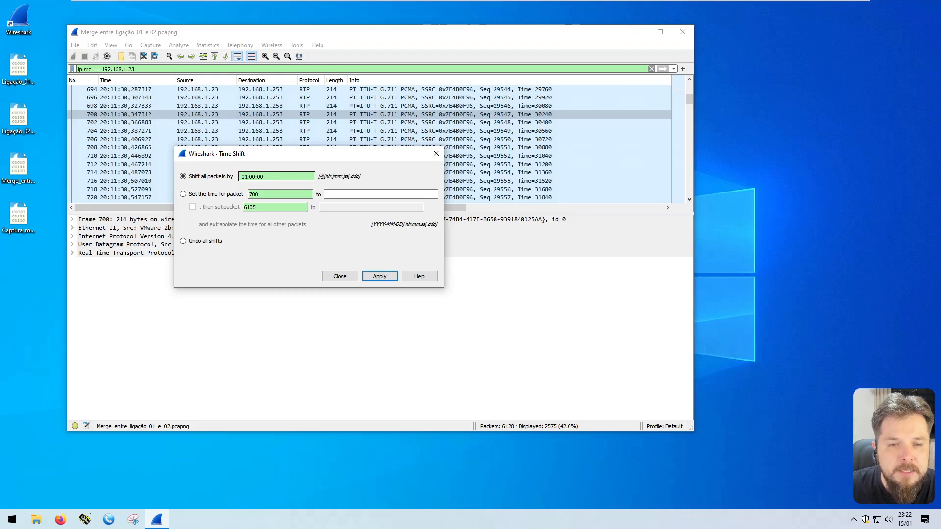
Shift all packets by +00:30:00 in the Time Shift dialog
left_click_drag(267, 177, 182, 177)
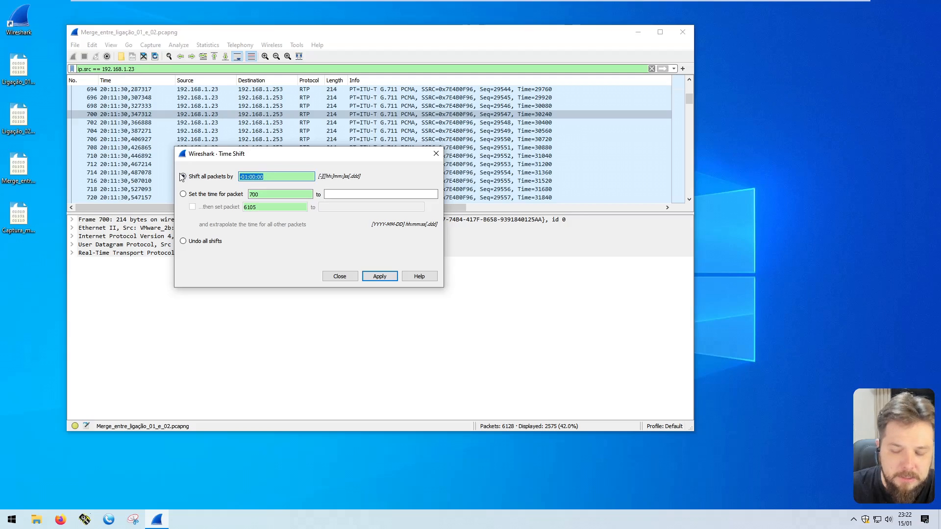
type("+00:30:00")
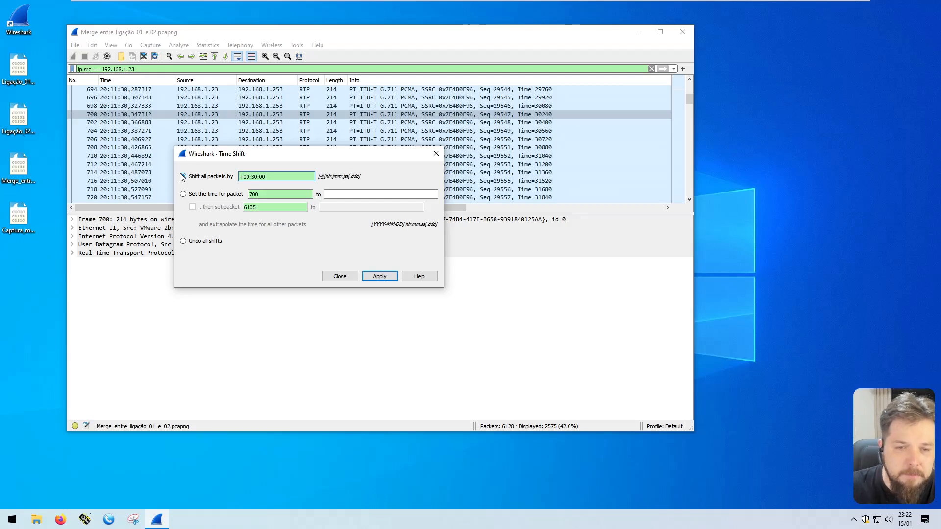
left_click(182, 176)
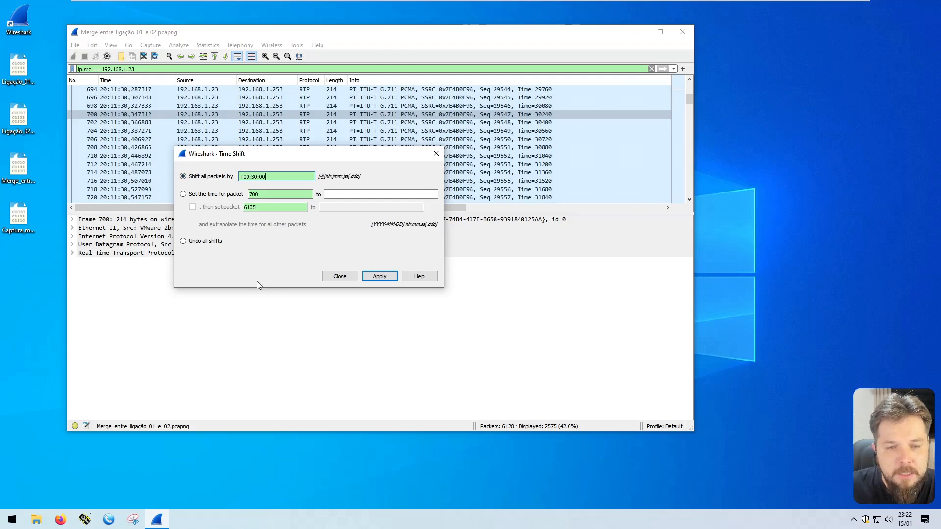
left_click(376, 277)
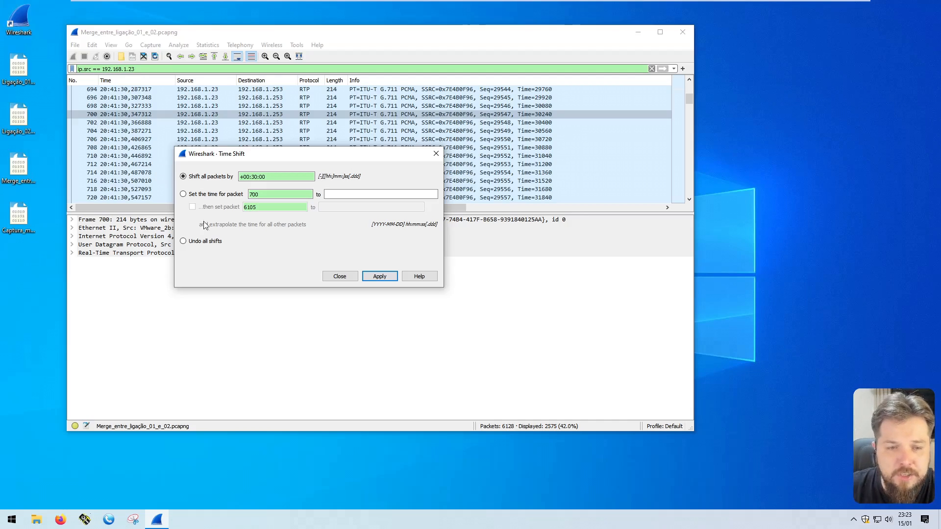
Undo all time shifts and close the Time Shift dialog
left_click(185, 239)
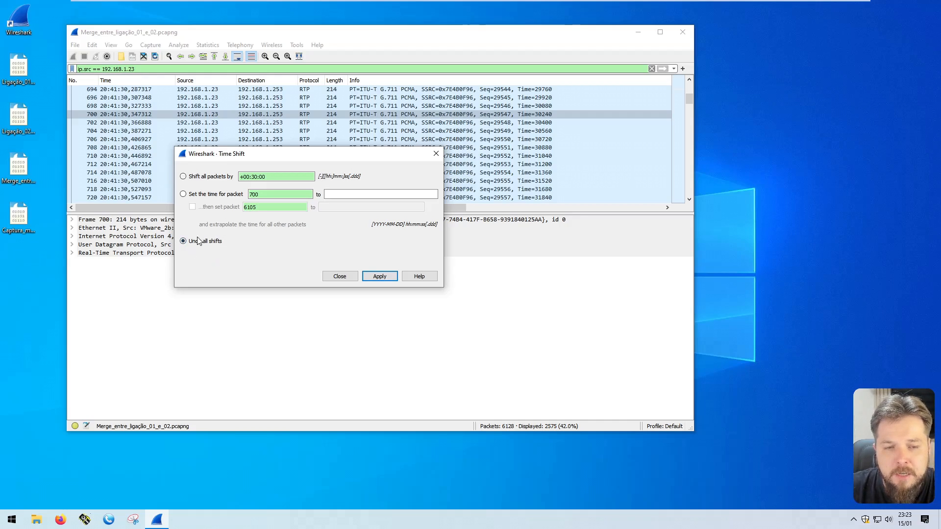
left_click(380, 277)
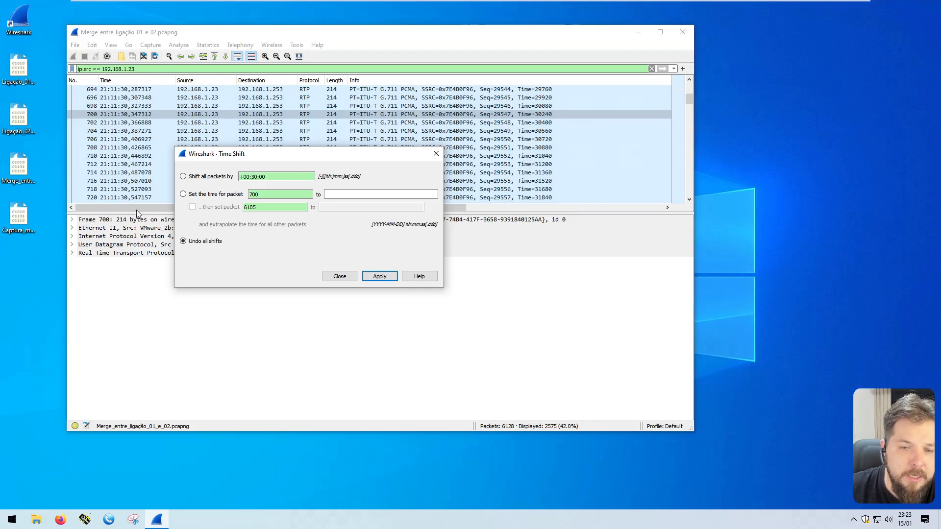
key("Escape")
Examine the time stamps further down the filtered packet list and select packet 1053
scroll(228, 152, "down", 20)
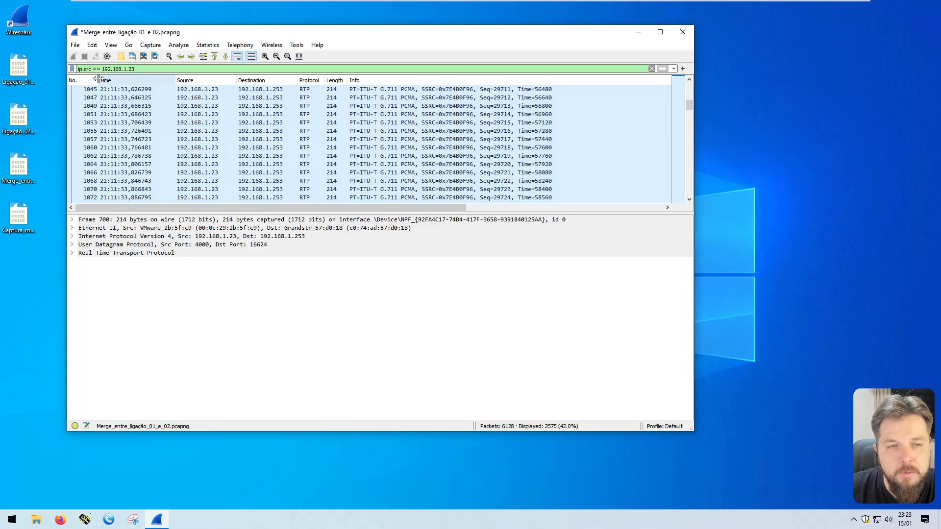
left_click_drag(98, 77, 98, 76)
left_click(130, 123)
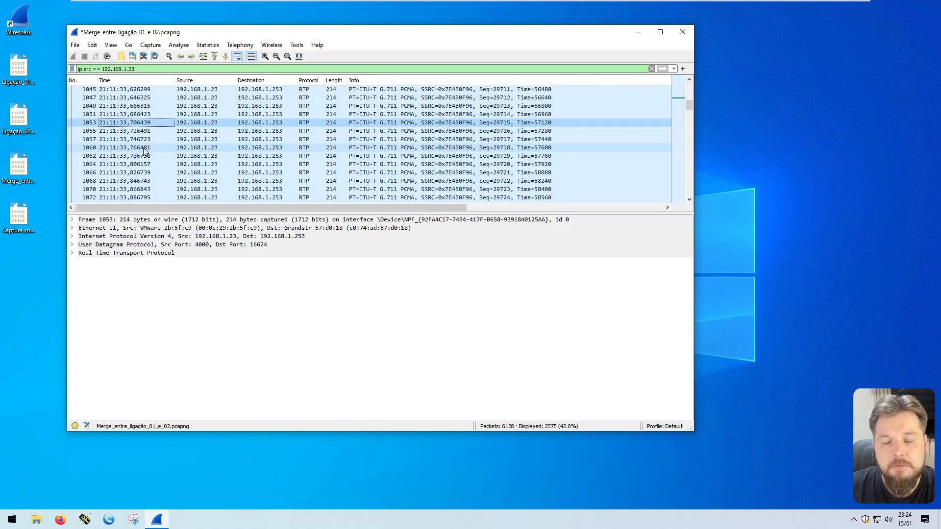